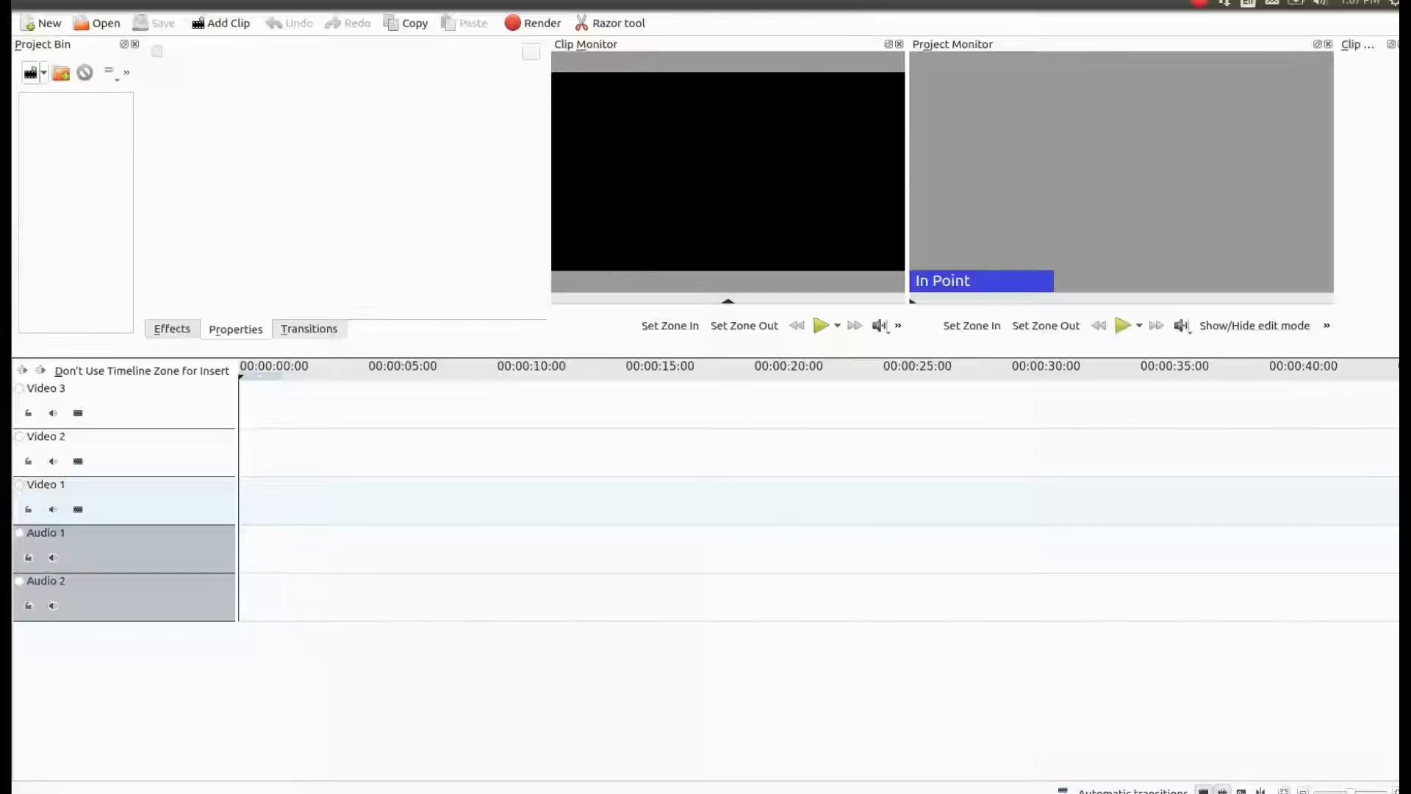
- Start a new title clip in the project bin and bring up its list of available templates
{"action": "left_click", "coordinate": [43, 72]}
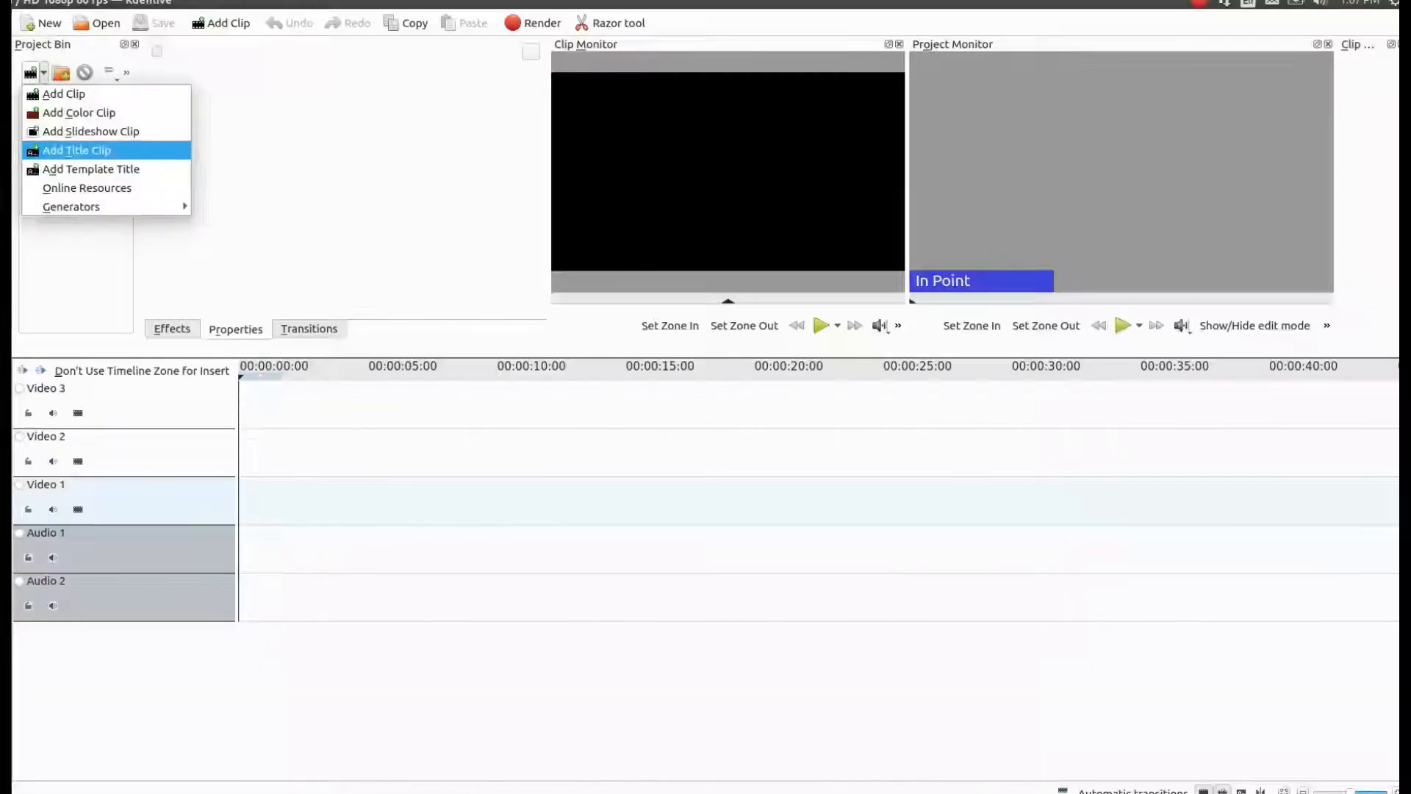
{"action": "key", "text": "Return"}
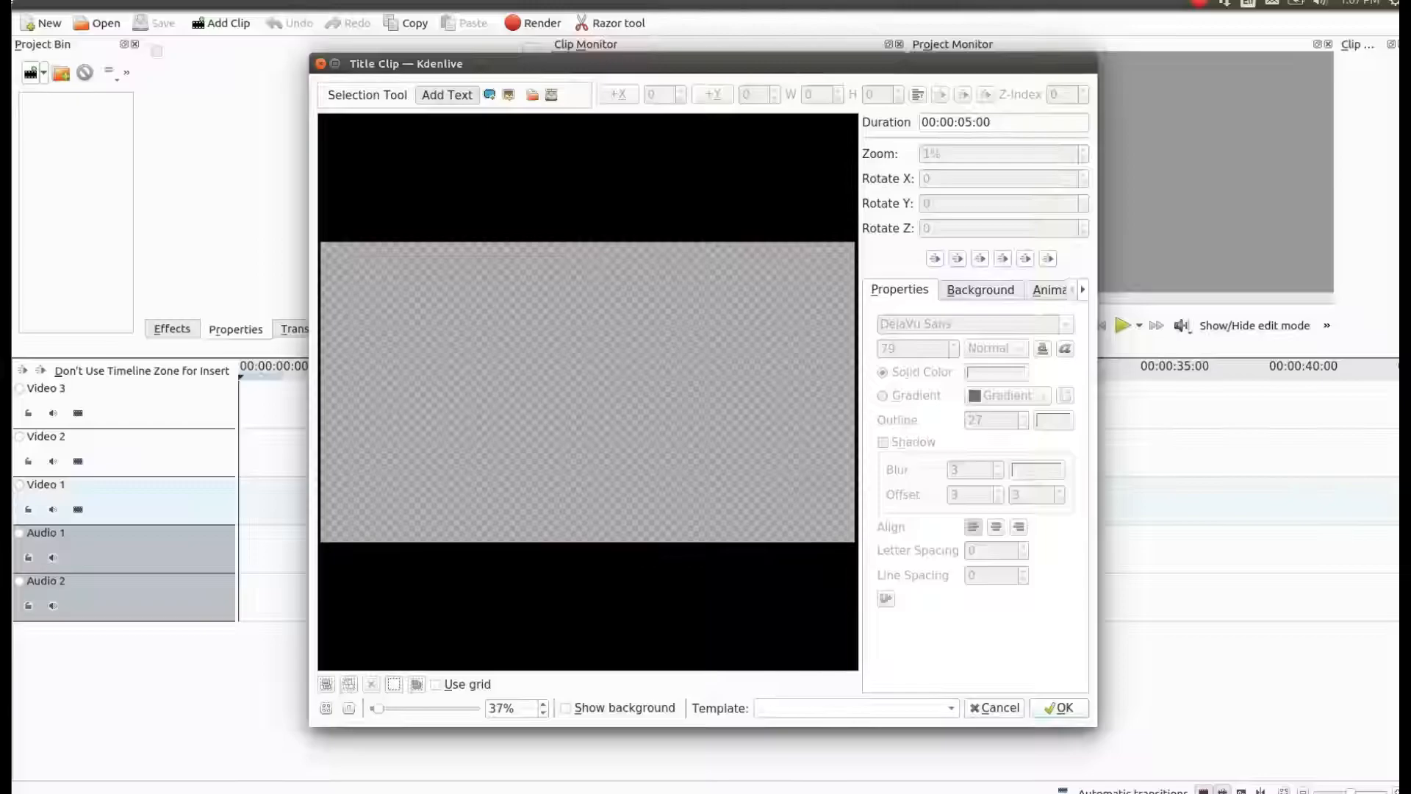
{"action": "left_click", "coordinate": [918, 707]}
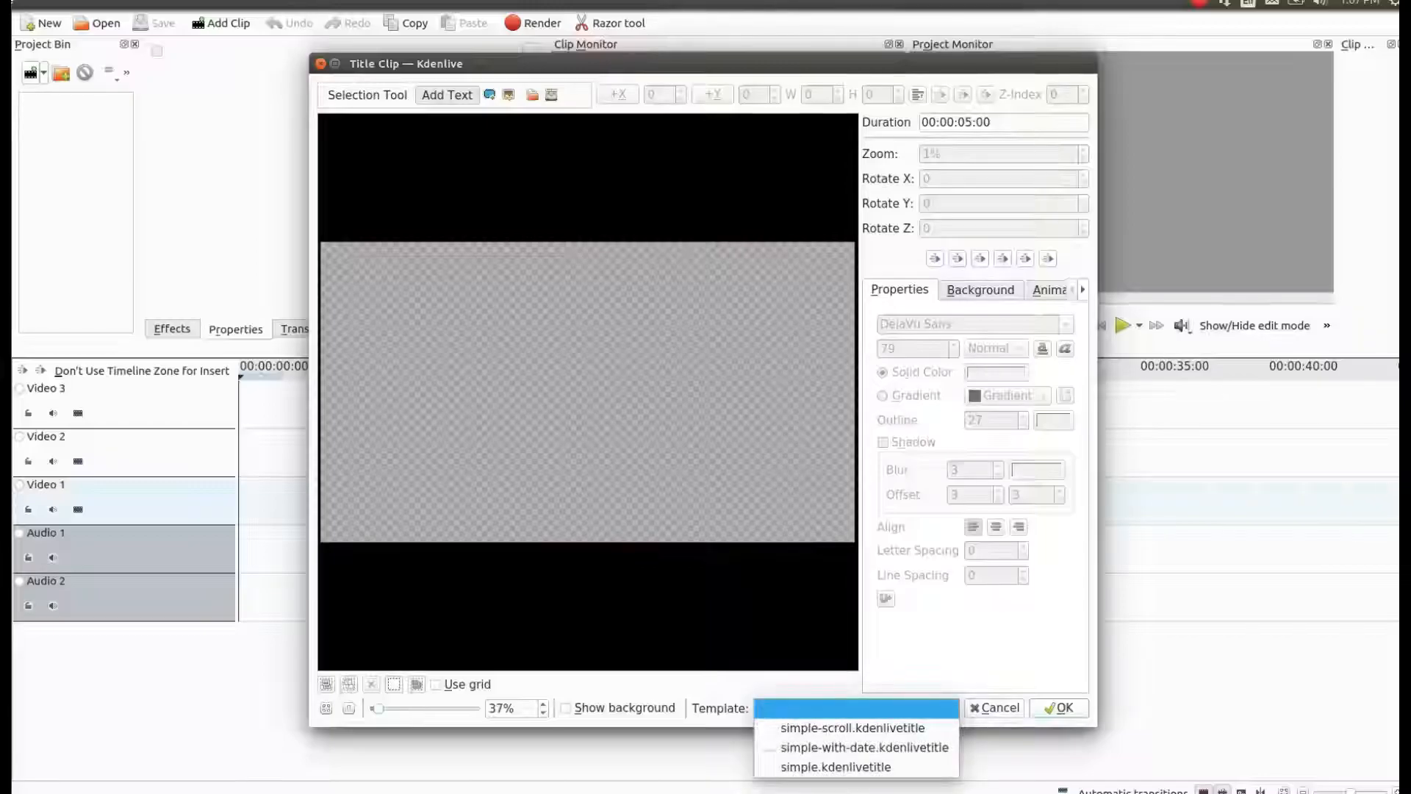
{"action": "key", "text": "Down"}
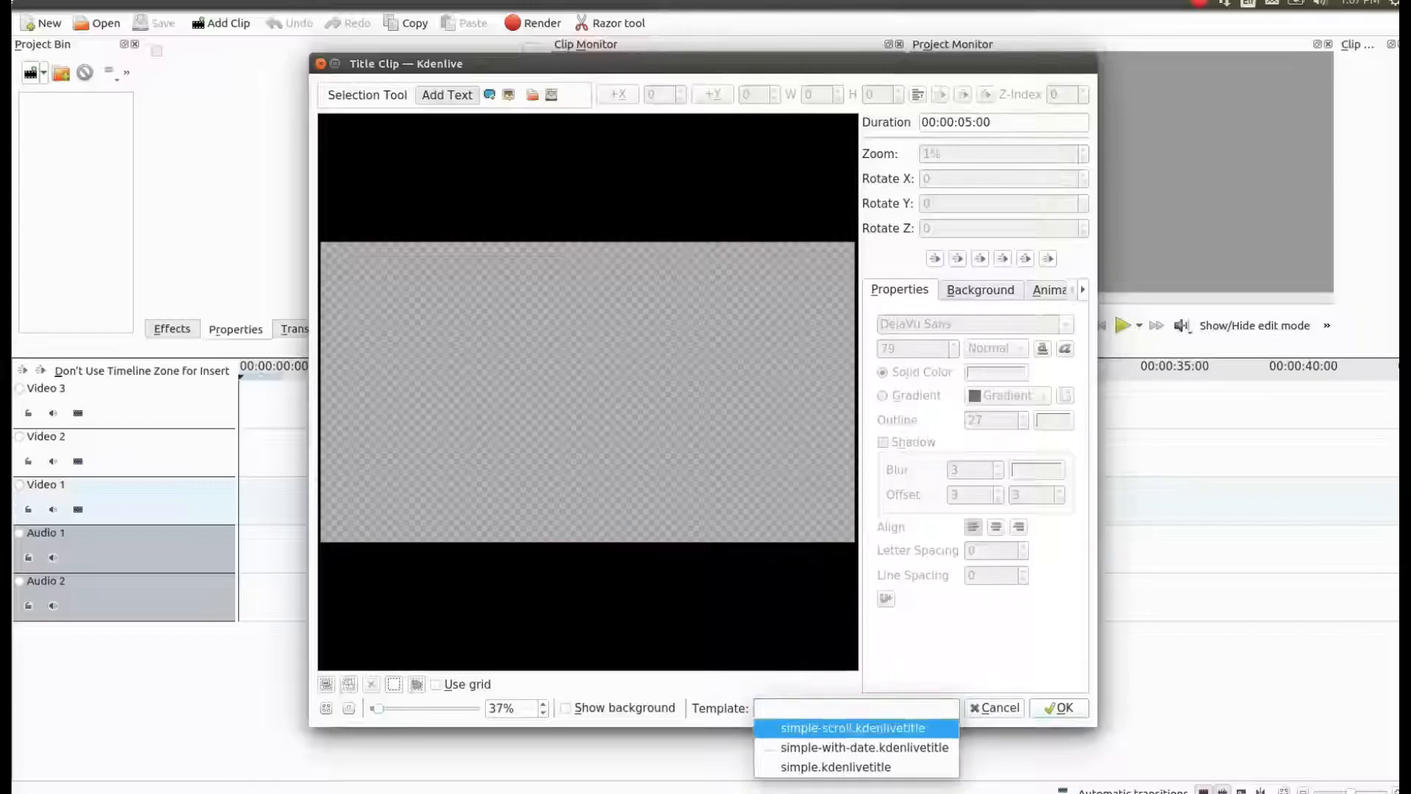
{"action": "key", "text": "Up"}
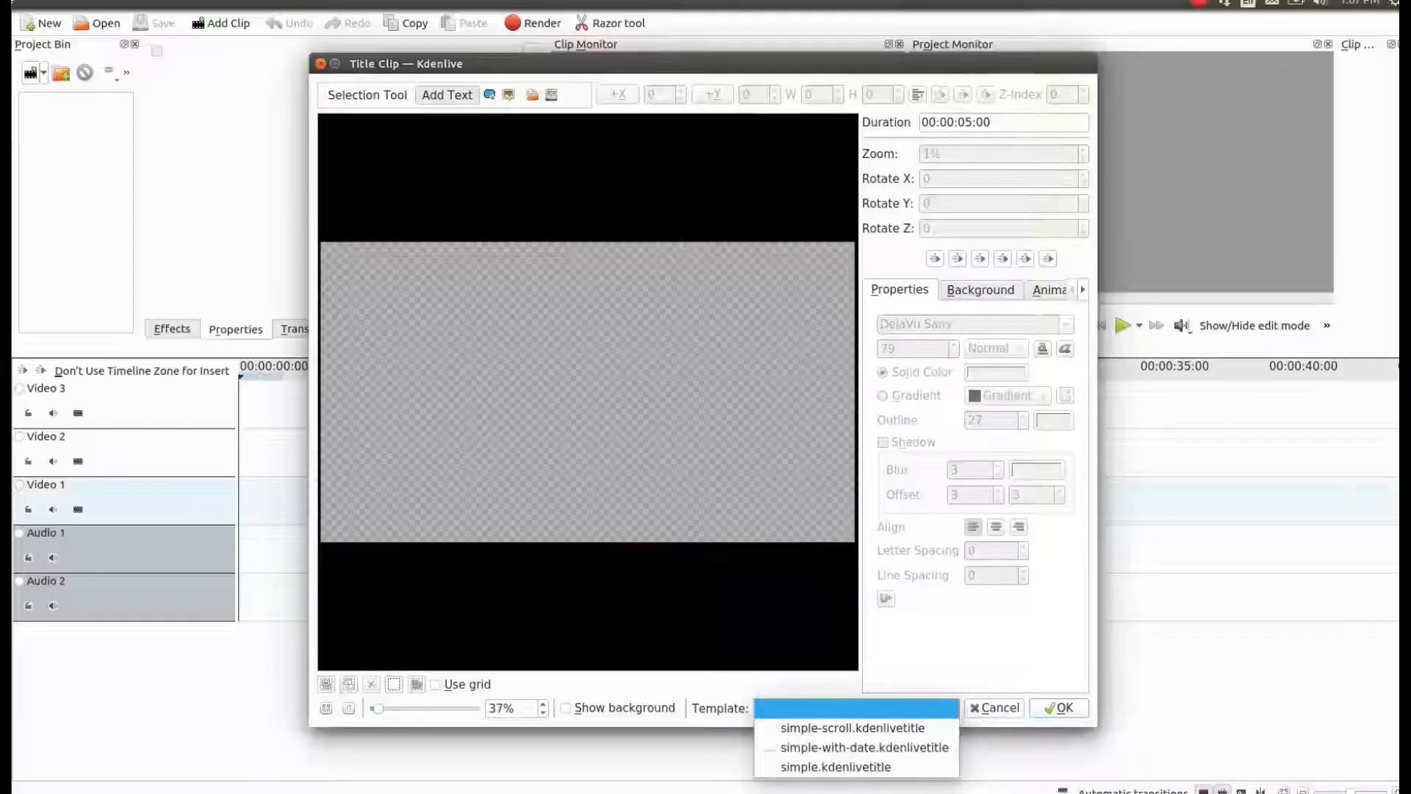
{"action": "key", "text": "Down"}
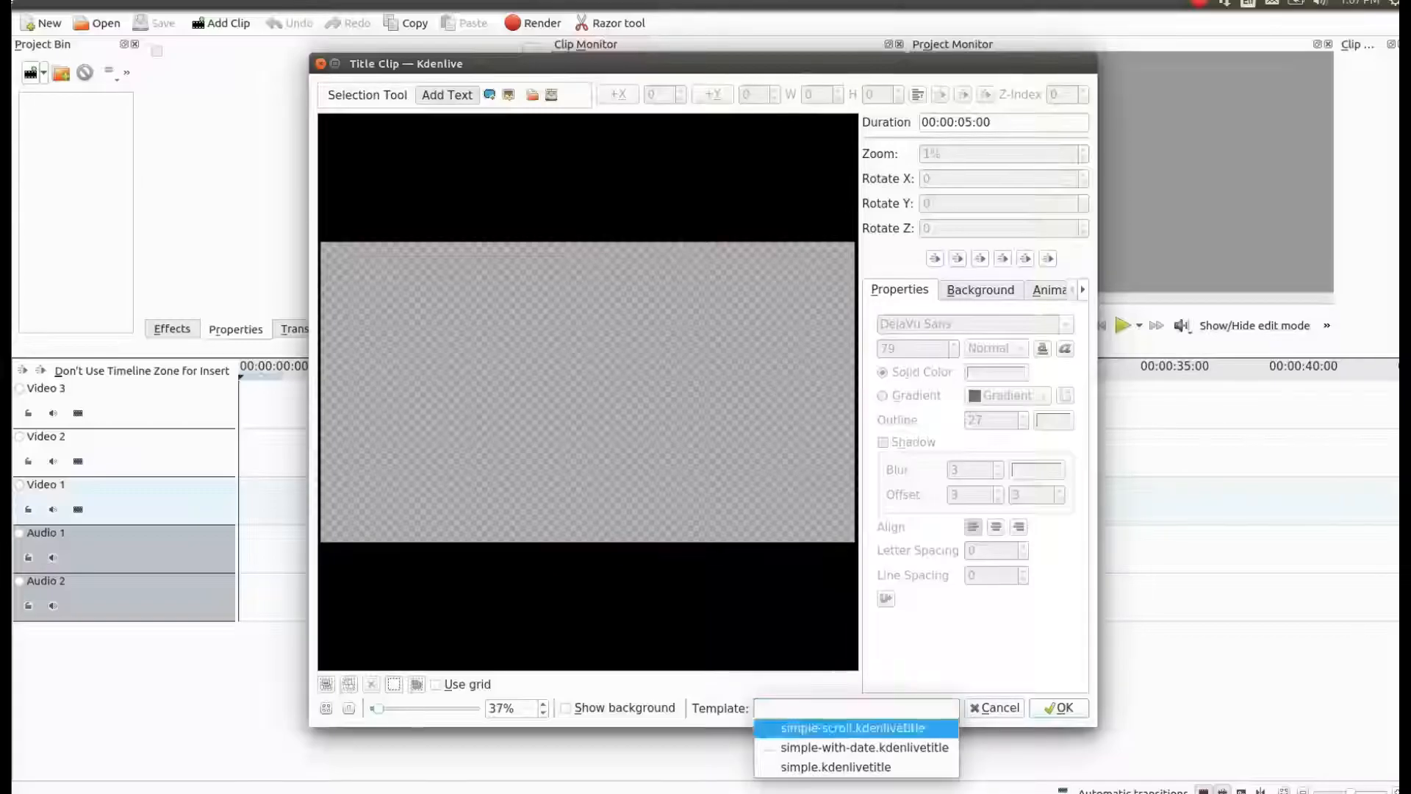
{"action": "key", "text": "Up"}
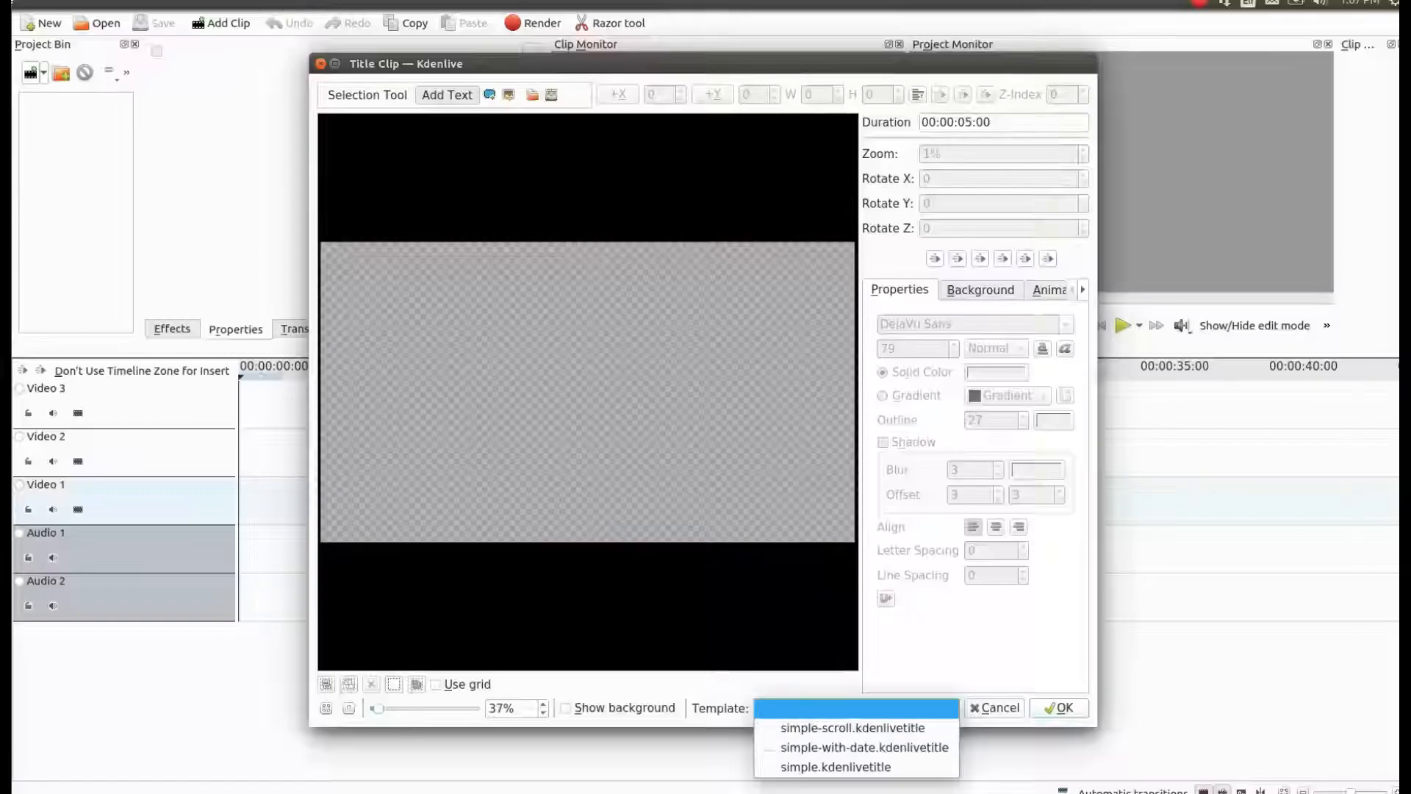
{"action": "key", "text": "Down"}
{"action": "key", "text": "Up"}
{"action": "key", "text": "Down"}
{"action": "key", "text": "Up"}
{"action": "key", "text": "Down"}
{"action": "key", "text": "Up"}
{"action": "key", "text": "Down"}
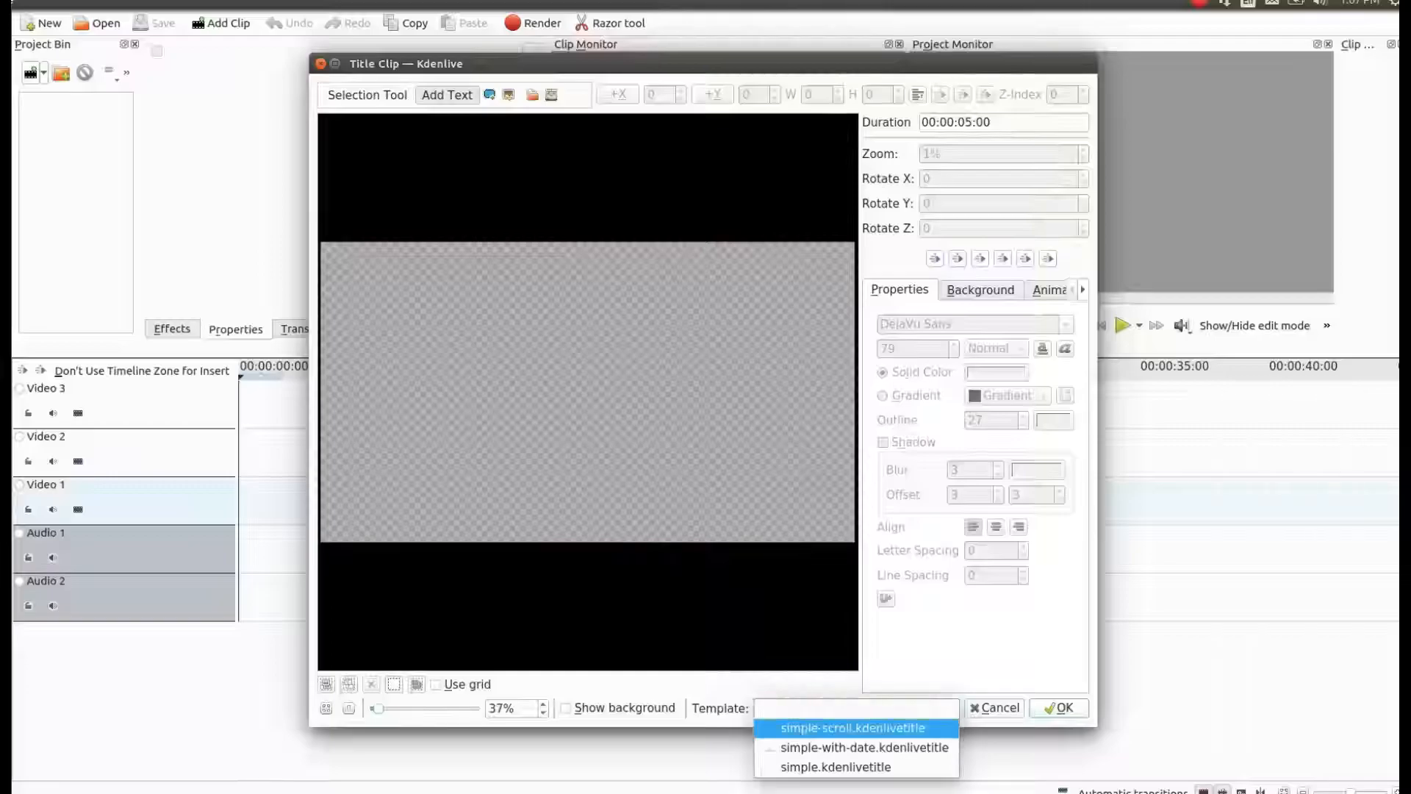
{"action": "key", "text": "Up"}
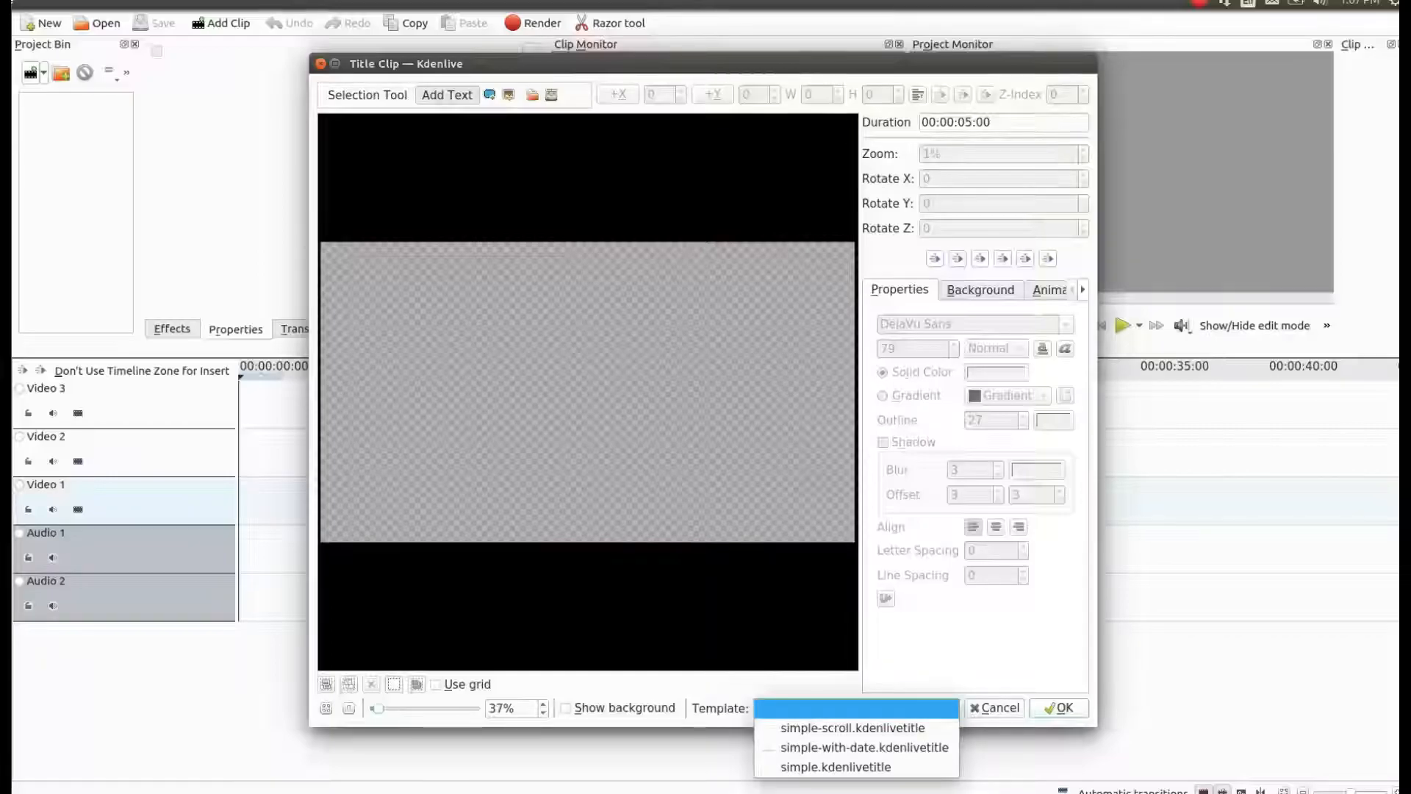
{"action": "key", "text": "Down"}
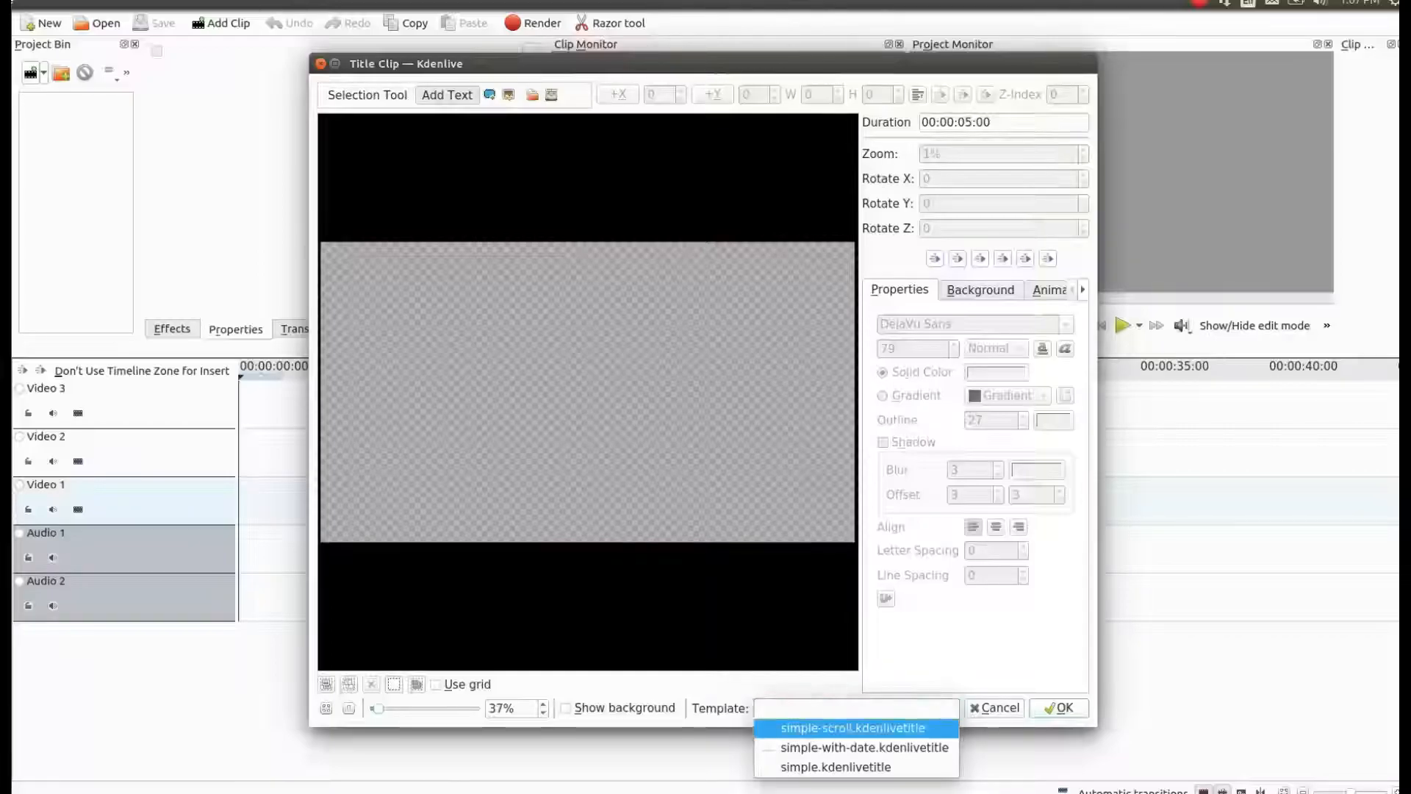
{"action": "key", "text": "Up"}
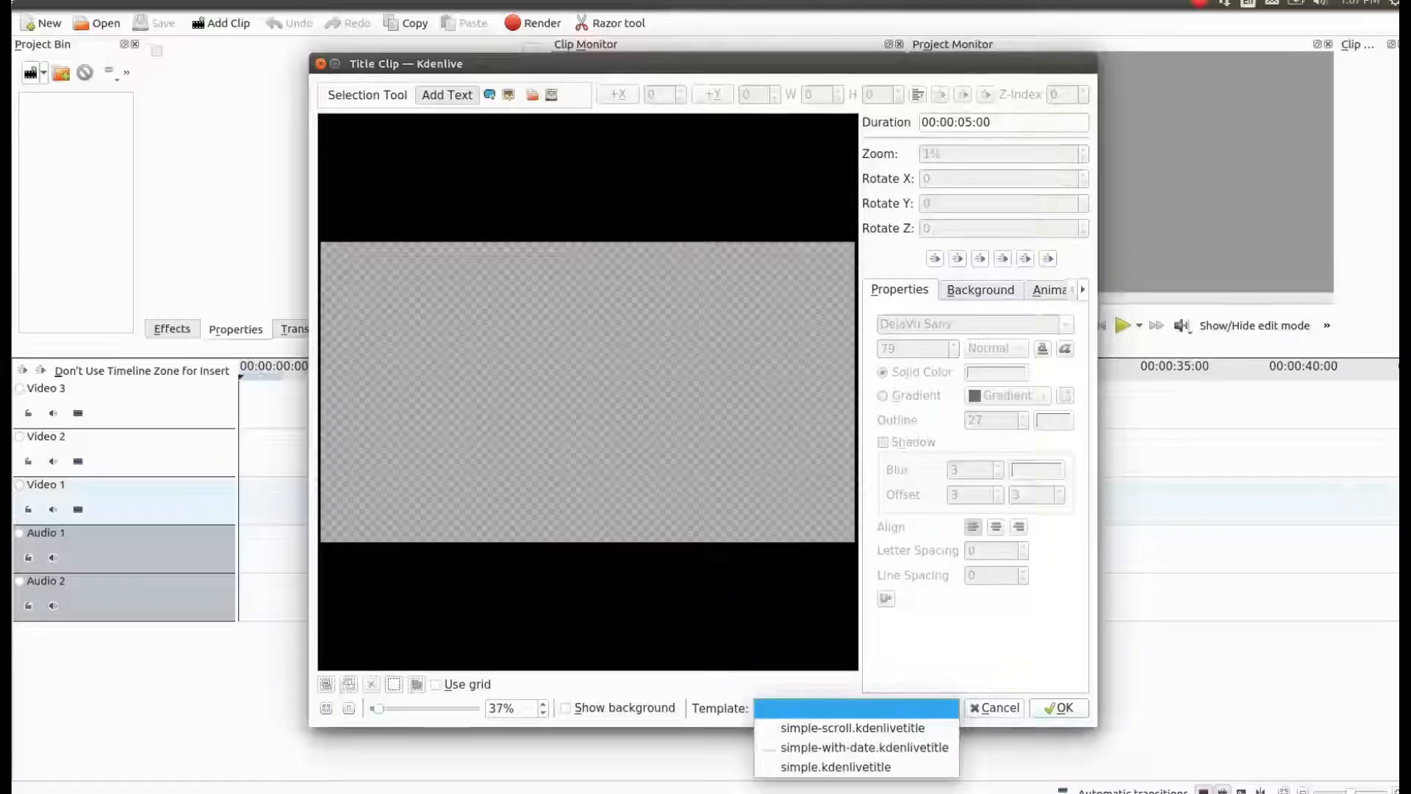
{"action": "key", "text": "Down"}
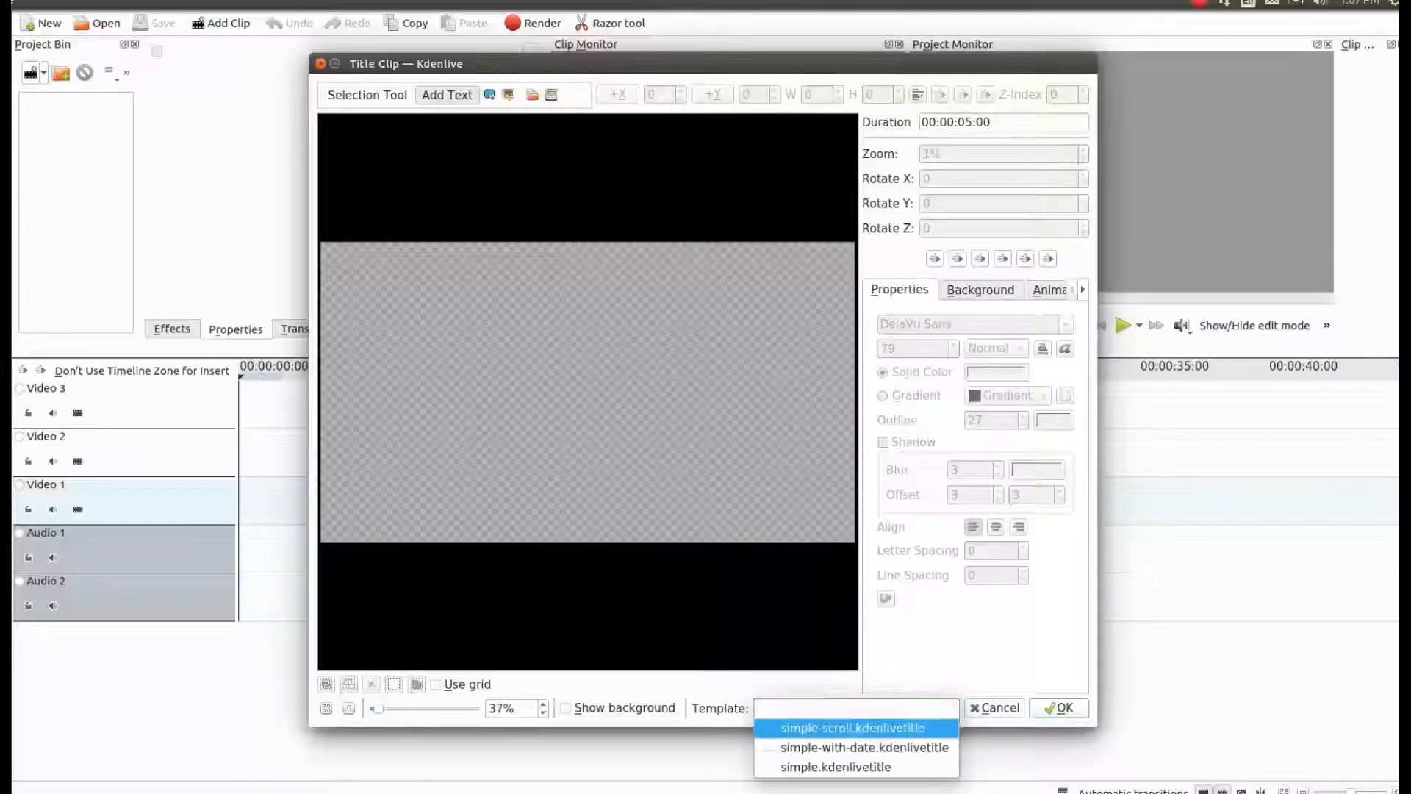
{"action": "key", "text": "Up"}
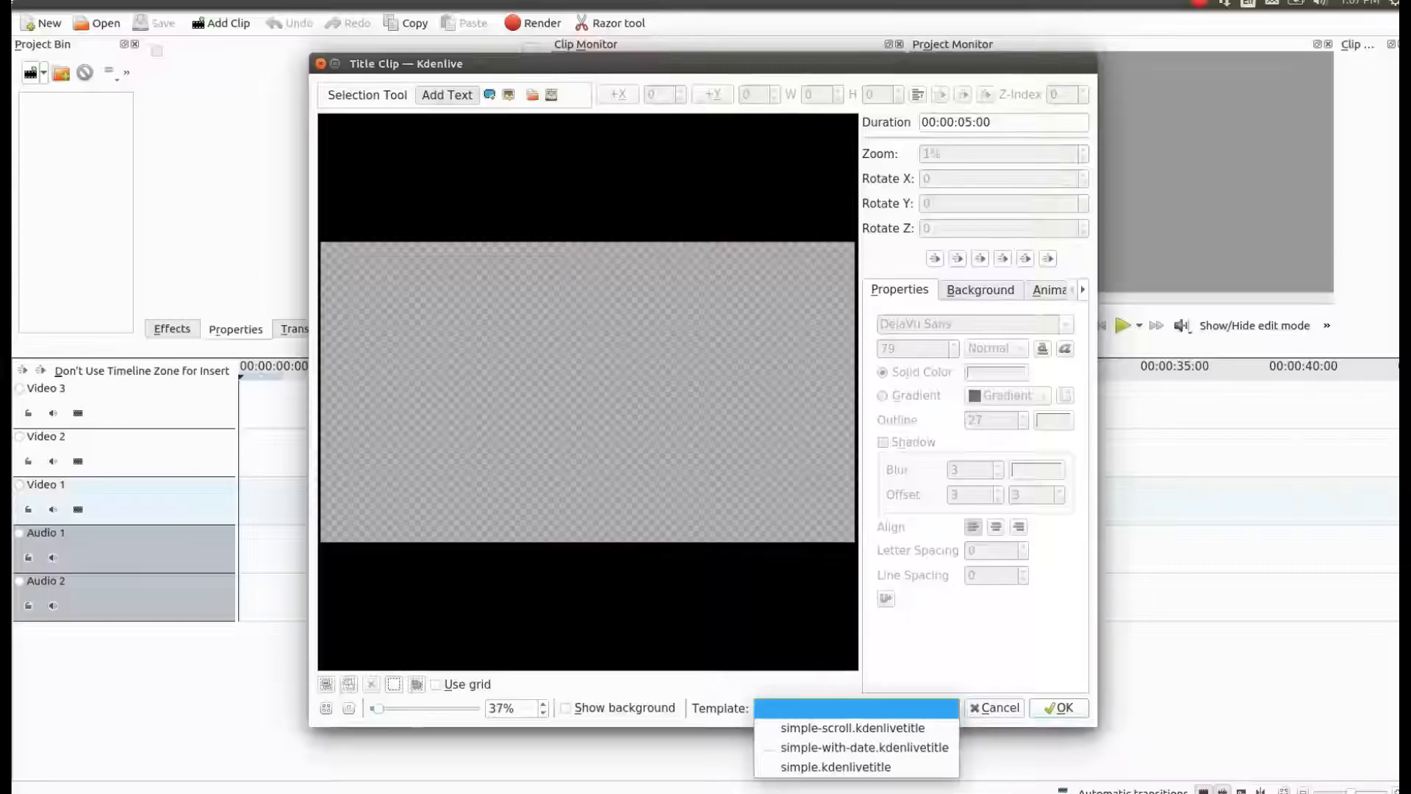
- Apply the simple-scroll.kdenlivetitle template to the new title clip
{"action": "key", "text": "Down"}
{"action": "key", "text": "Return"}
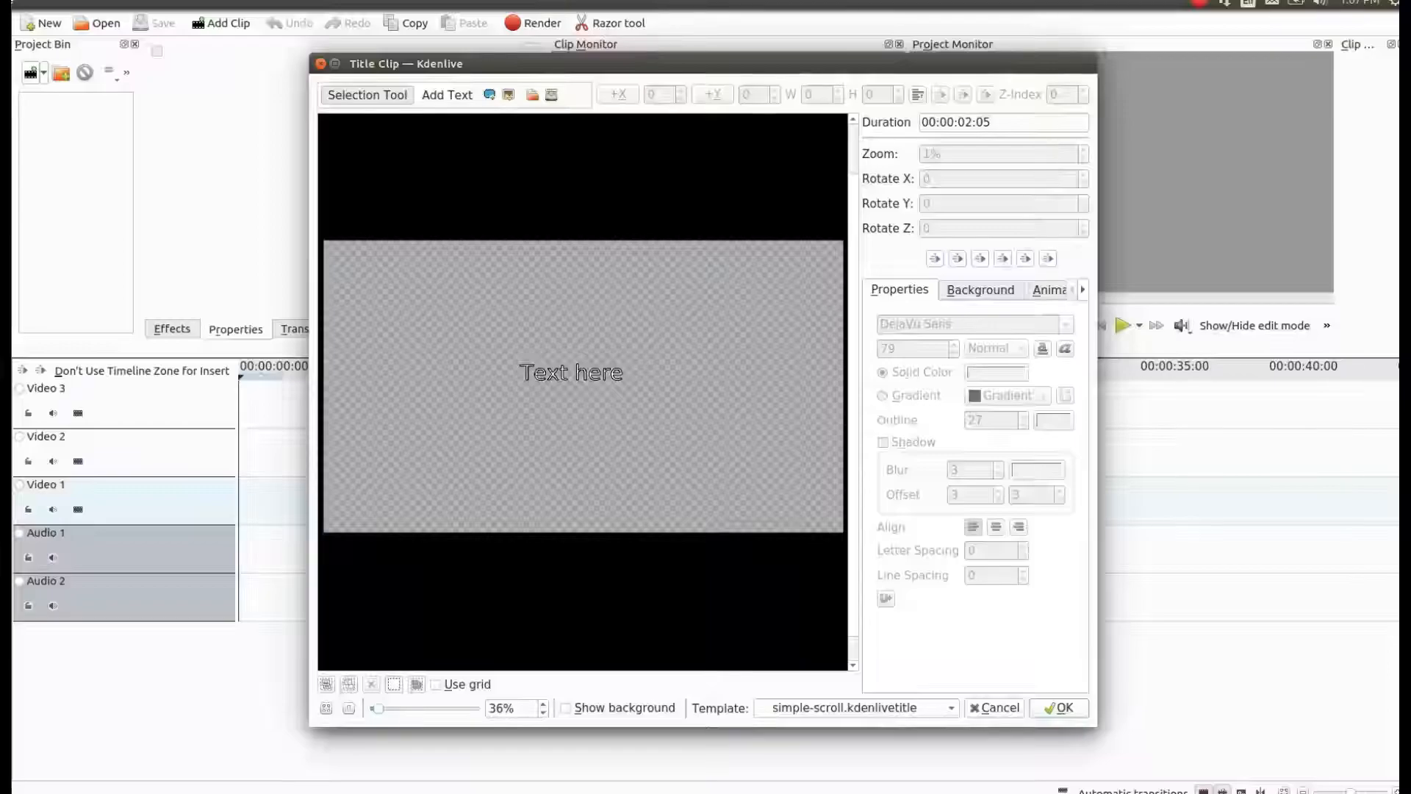
- Replace the "Text here" placeholder in the title with "Grephaxs"
{"action": "left_click", "coordinate": [571, 372]}
{"action": "key", "text": "BackSpace"}
{"action": "key", "text": "BackSpace"}
{"action": "key", "text": "BackSpace"}
{"action": "key", "text": "BackSpace"}
{"action": "key", "text": "BackSpace"}
{"action": "key", "text": "BackSpace"}
{"action": "key", "text": "BackSpace"}
{"action": "key", "text": "BackSpace"}
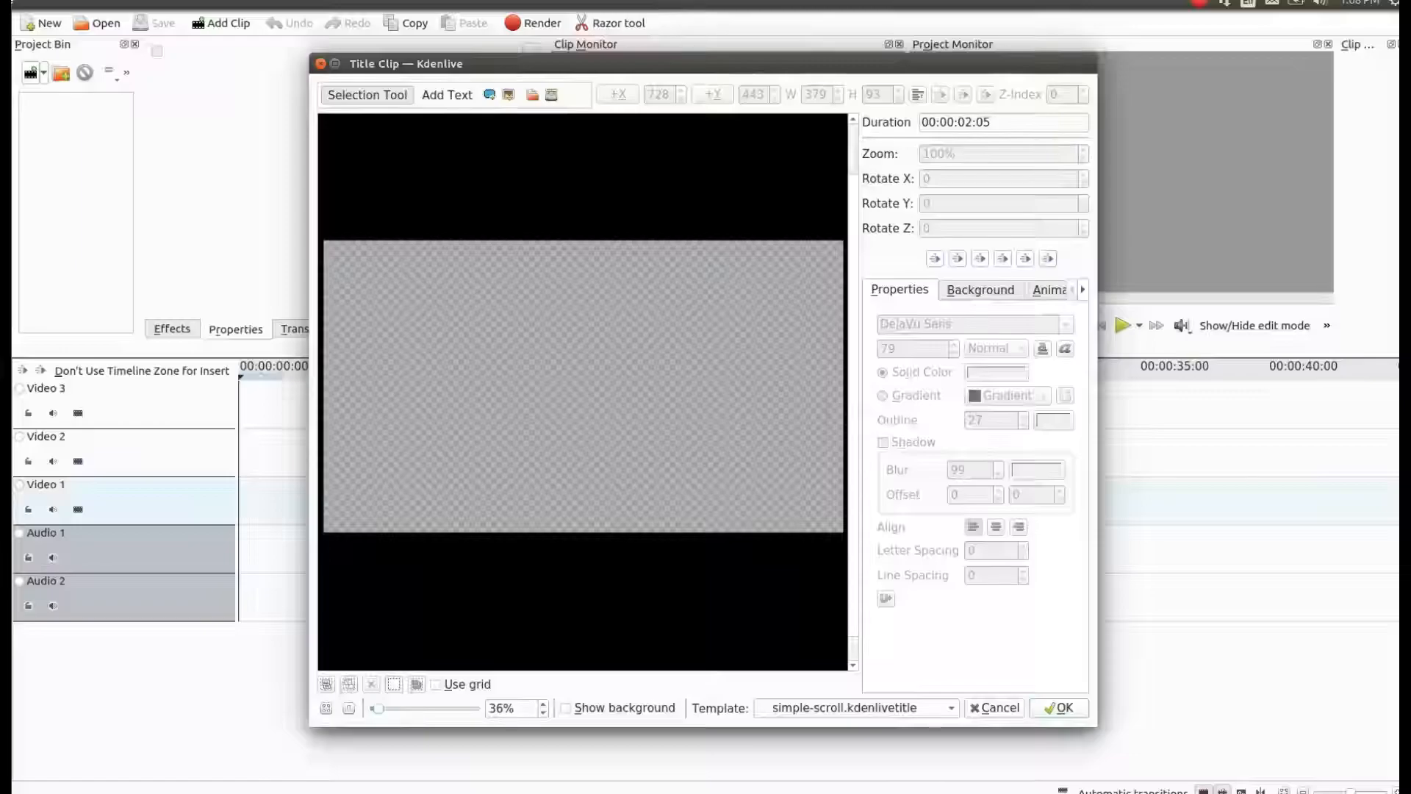
{"action": "type", "text": "GrepH"}
{"action": "key", "text": "BackSpace"}
{"action": "type", "text": "haxs"}
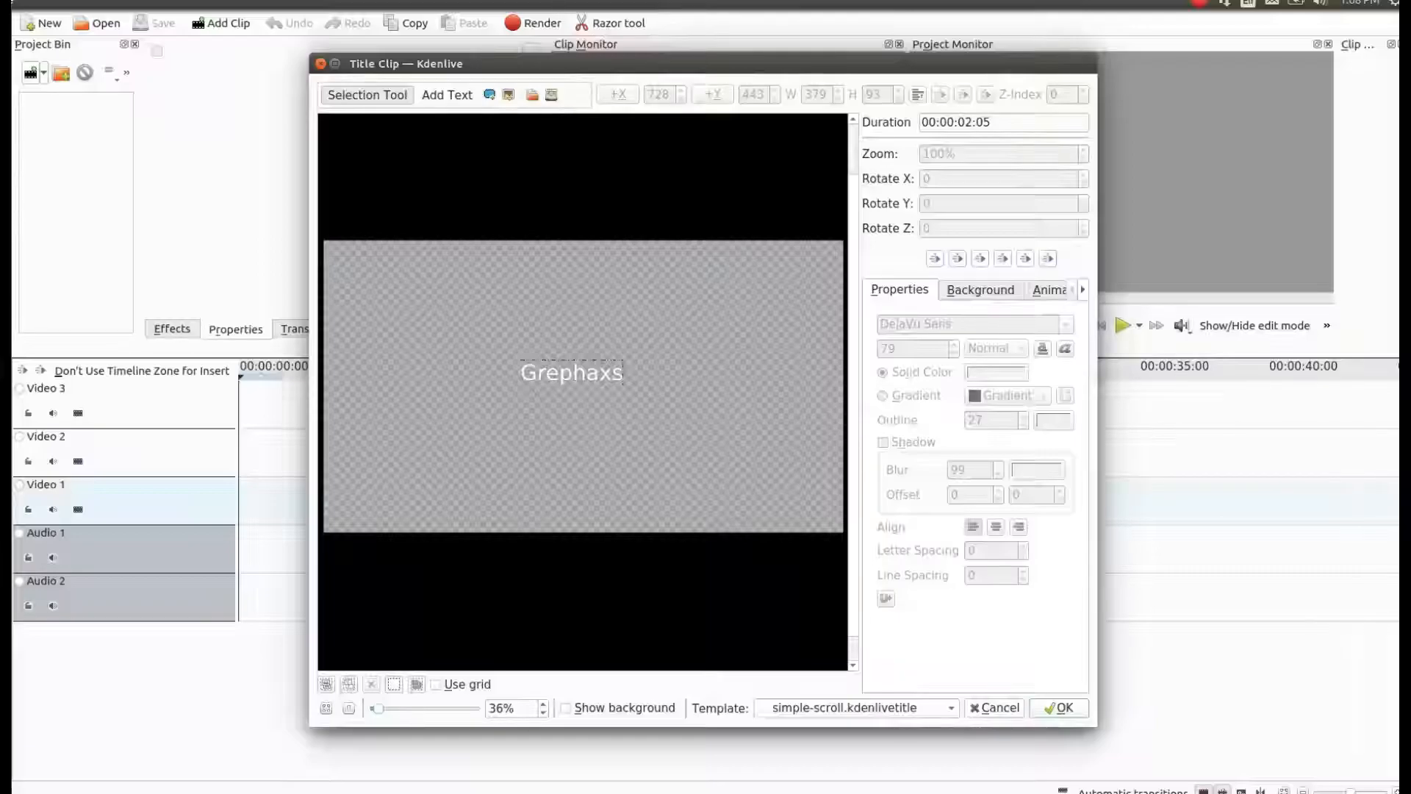
{"action": "key", "text": "Escape"}
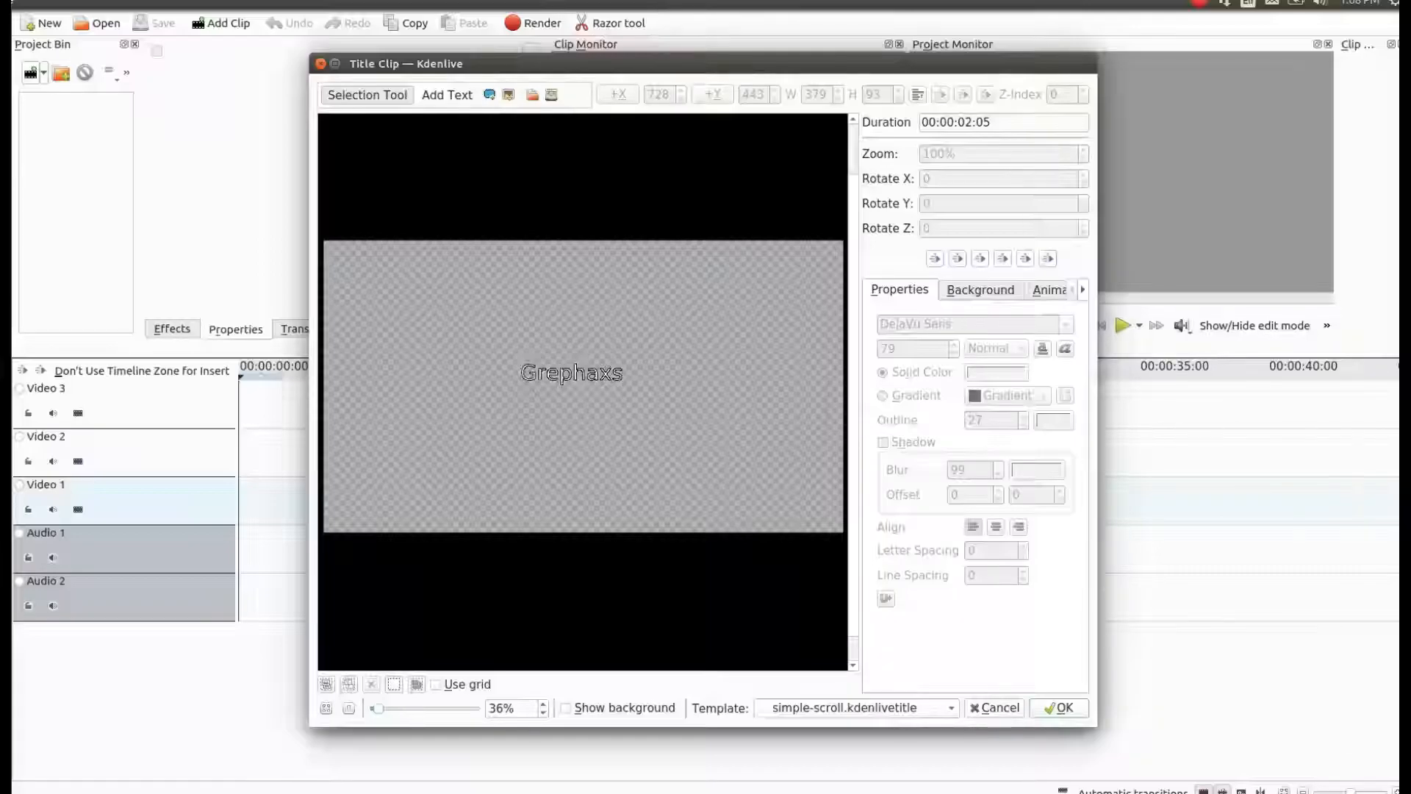
- Select the whole "Grephaxs" text and set its solid fill color to dark red
{"action": "double_click", "coordinate": [571, 373]}
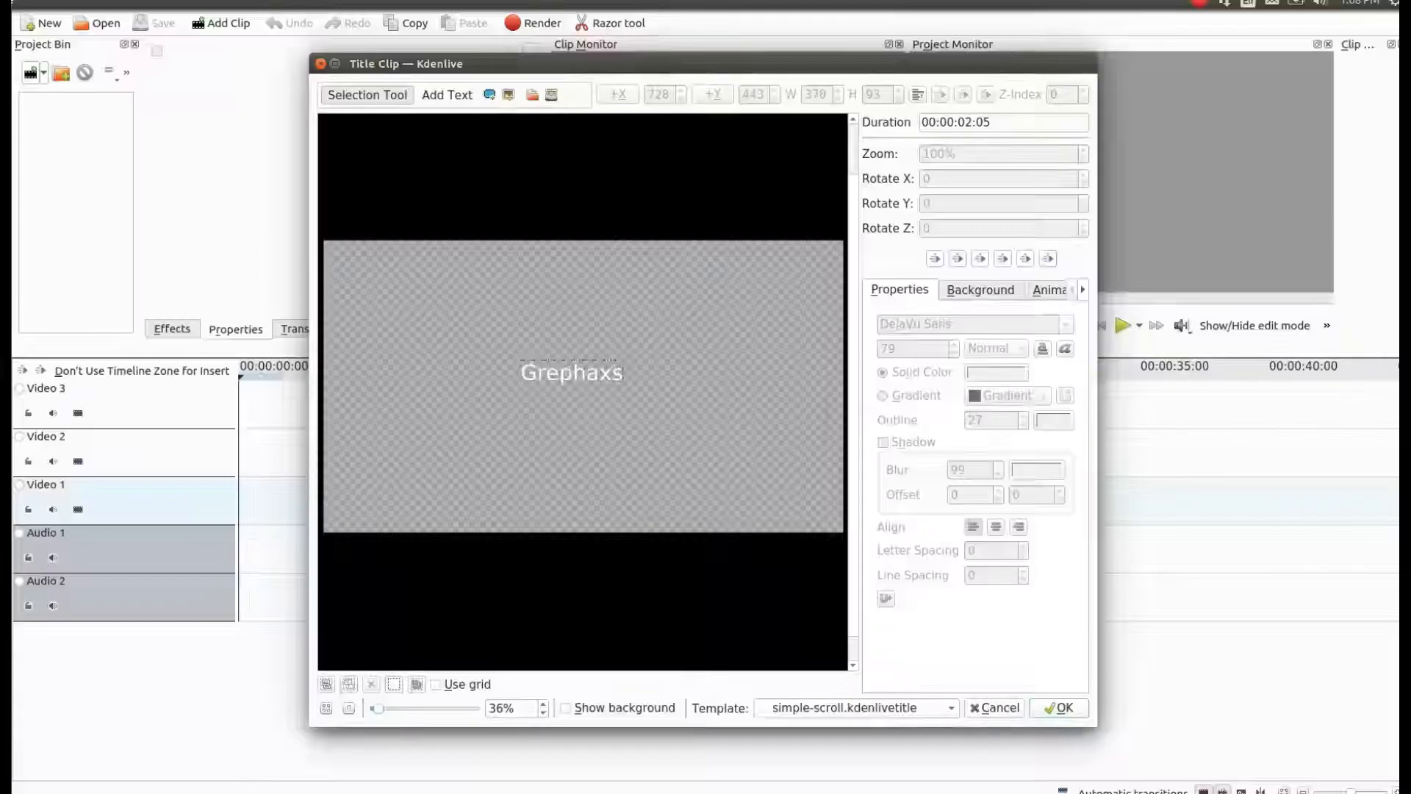
{"action": "key", "text": "ctrl+a"}
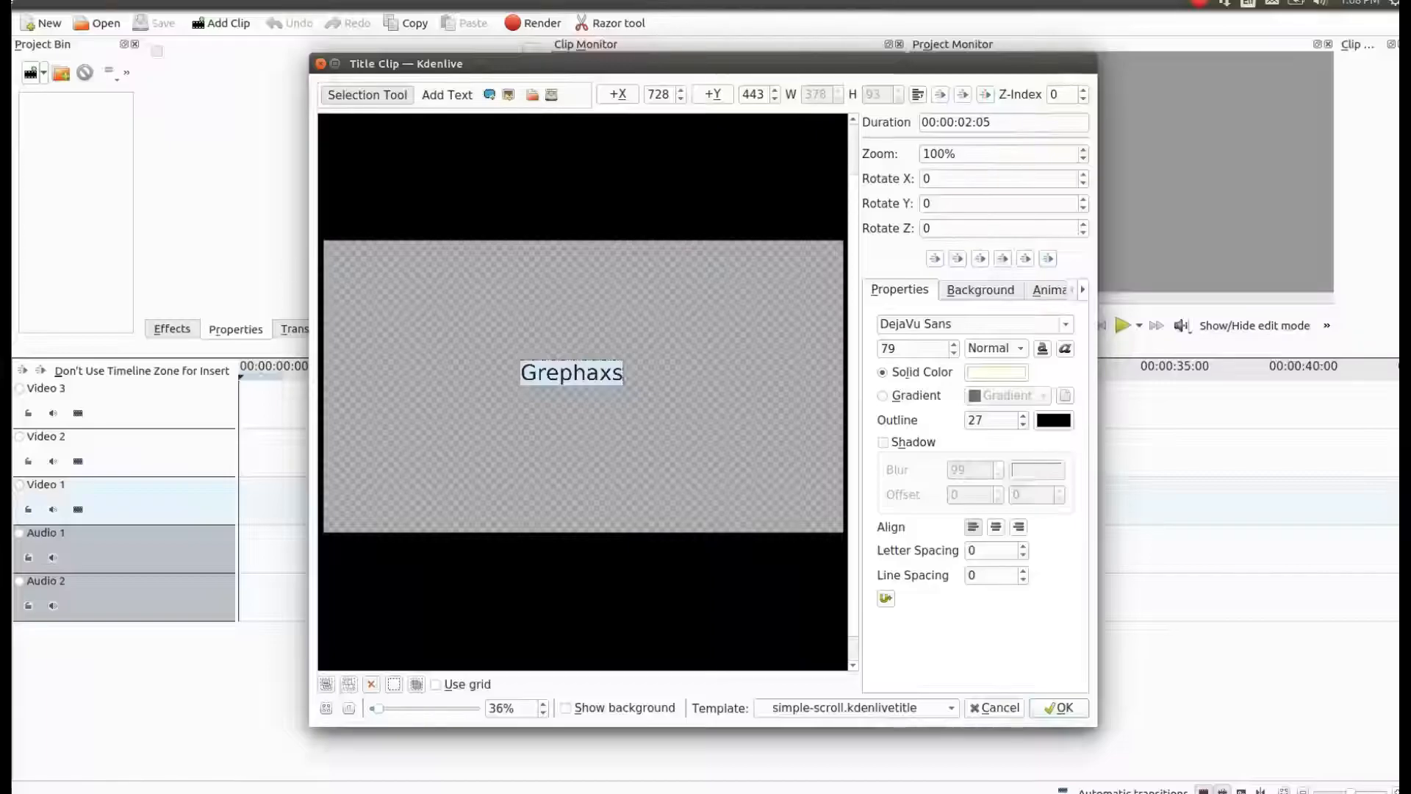
{"action": "left_click", "coordinate": [996, 372]}
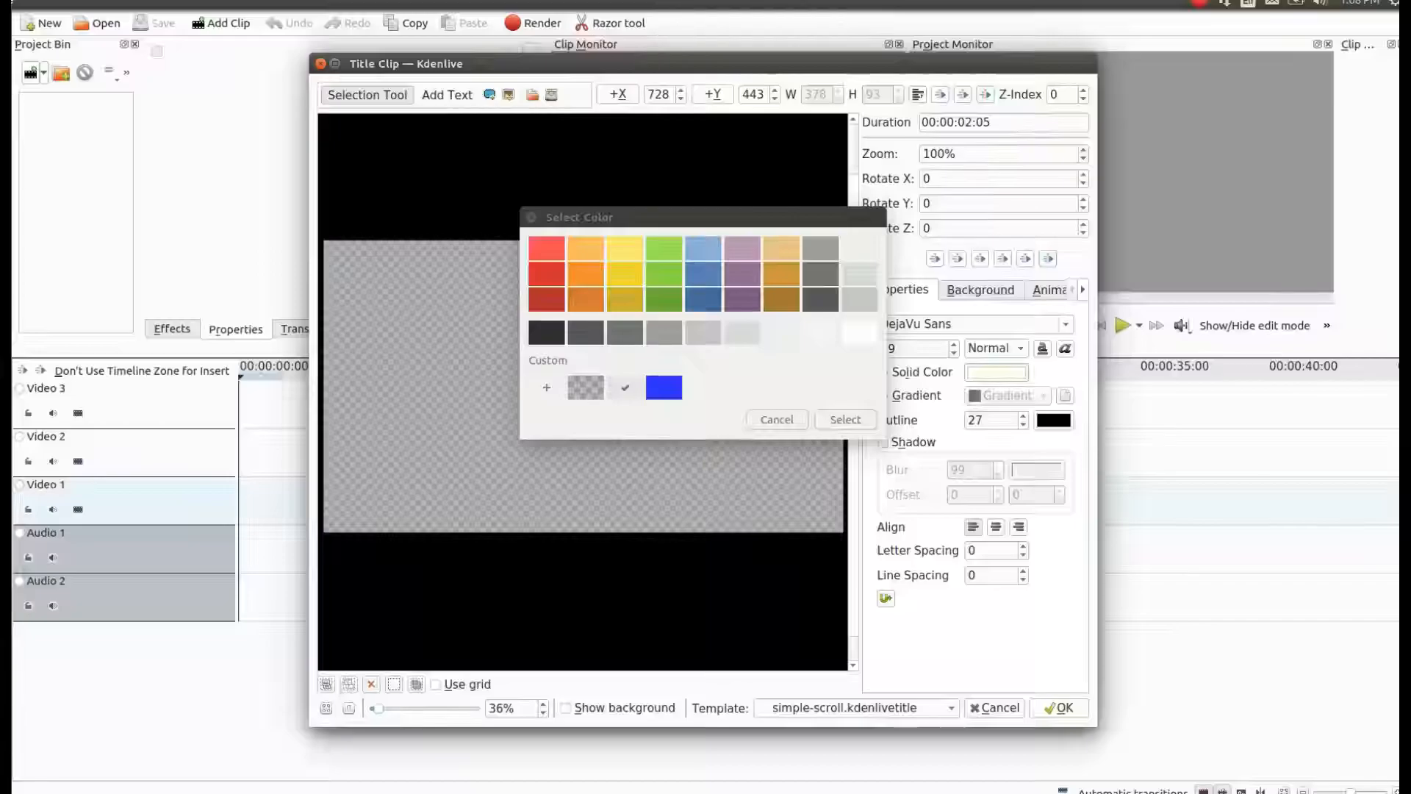
{"action": "left_click", "coordinate": [546, 299]}
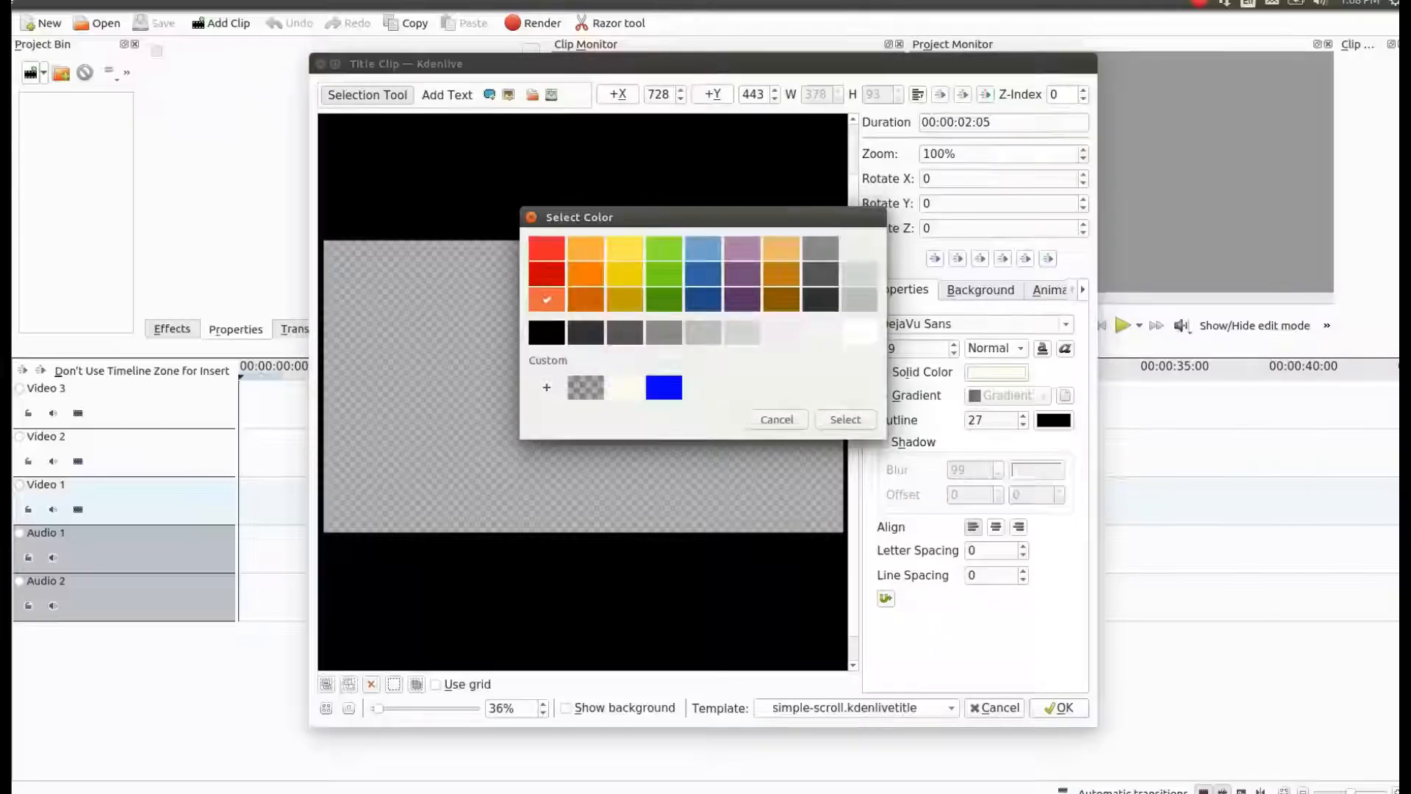
{"action": "left_click", "coordinate": [625, 387]}
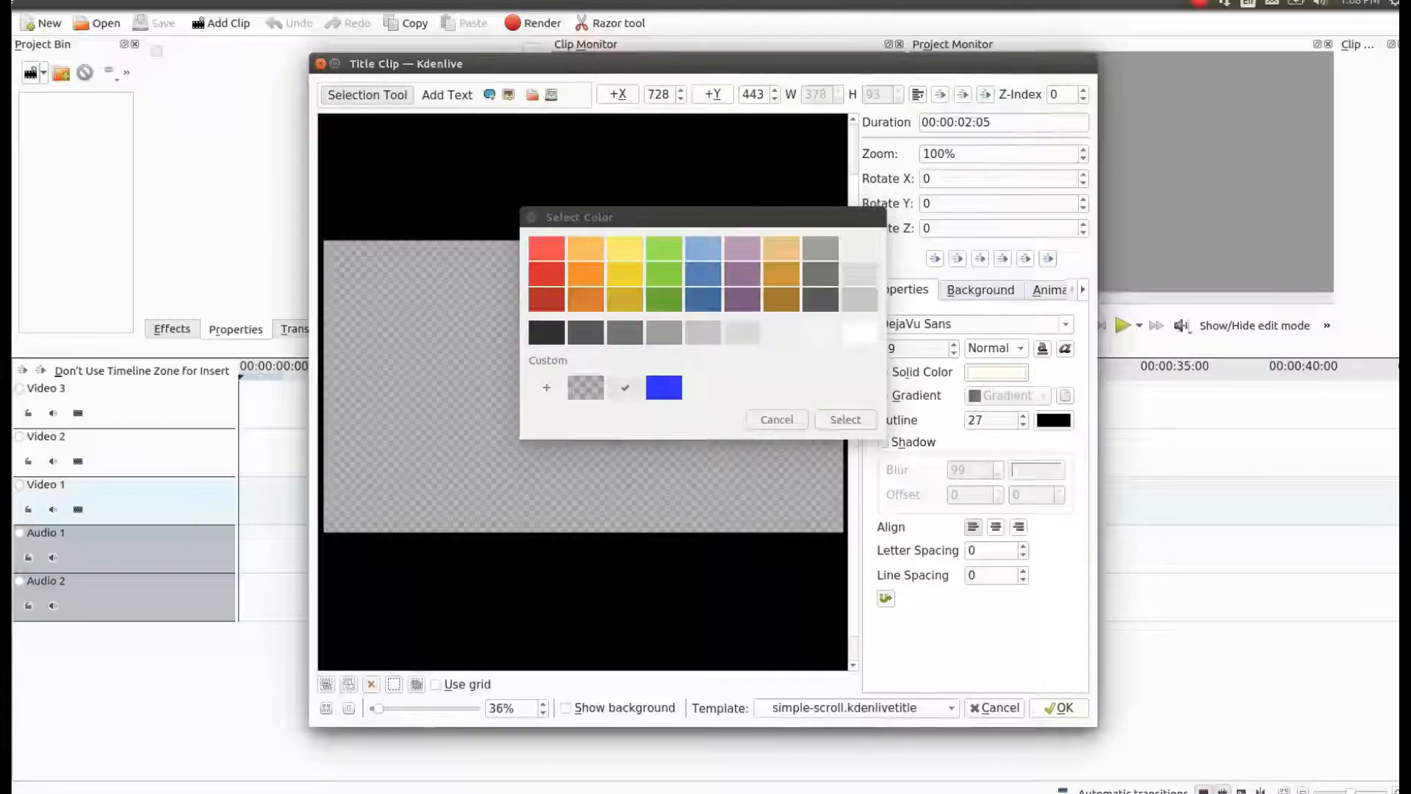
{"action": "left_click", "coordinate": [546, 299]}
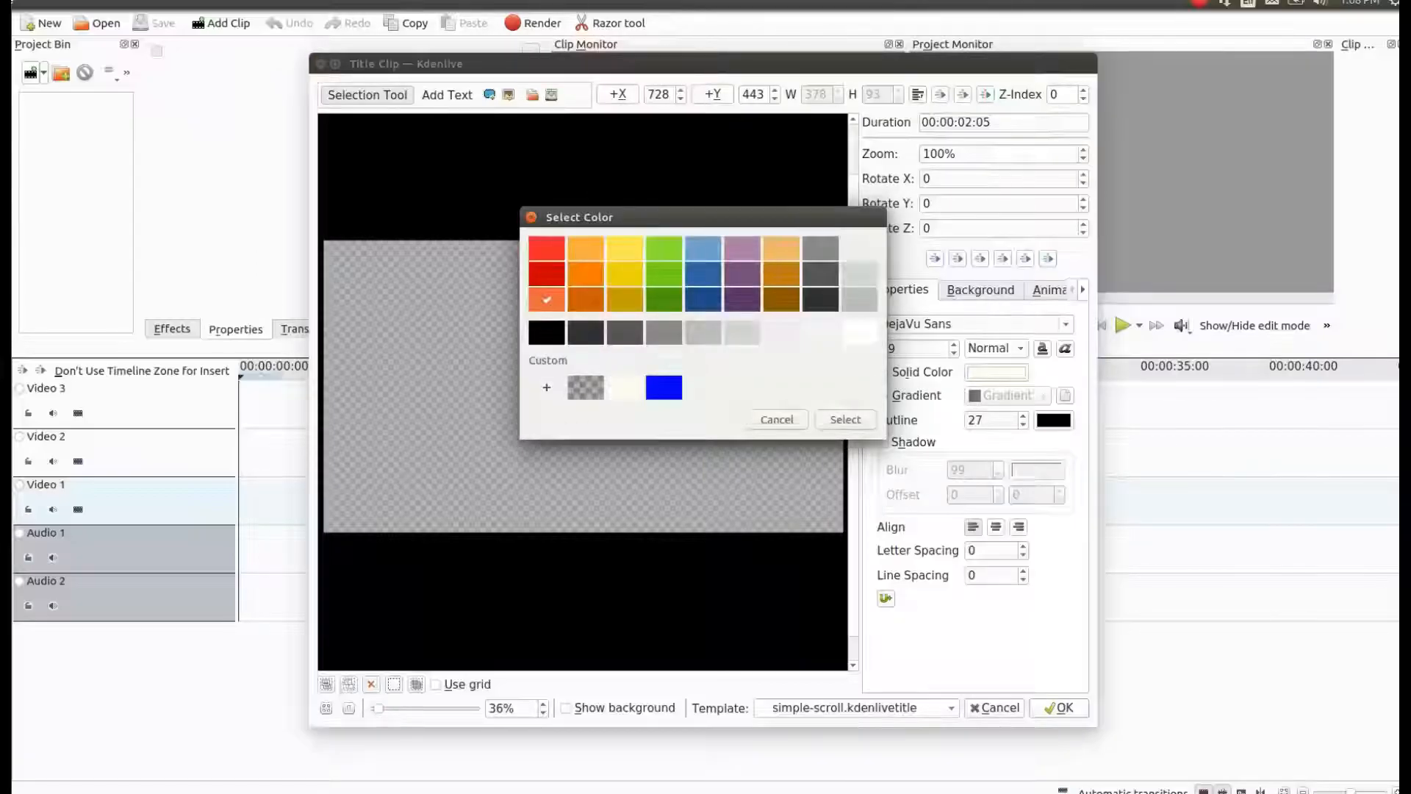
{"action": "left_click", "coordinate": [624, 387]}
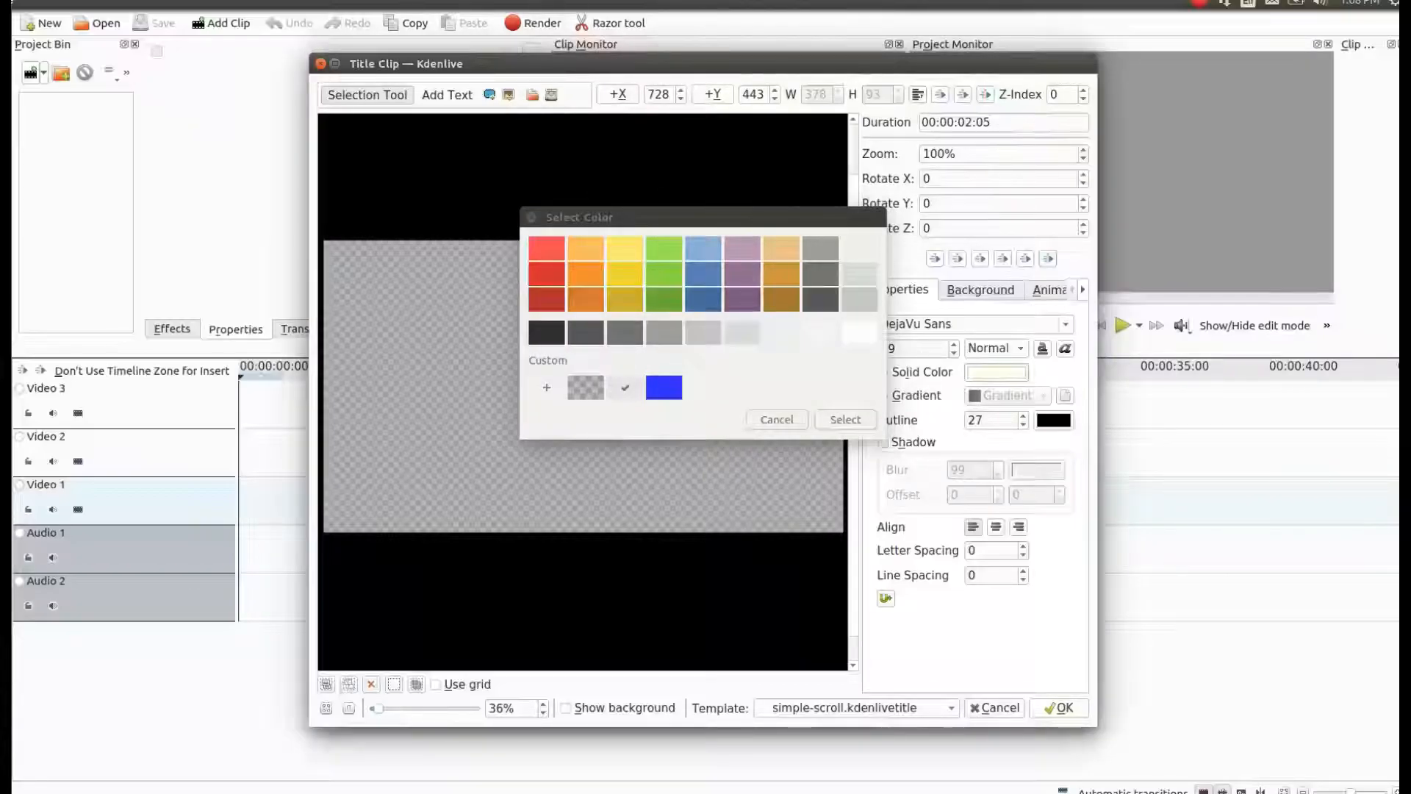
{"action": "left_click", "coordinate": [546, 299]}
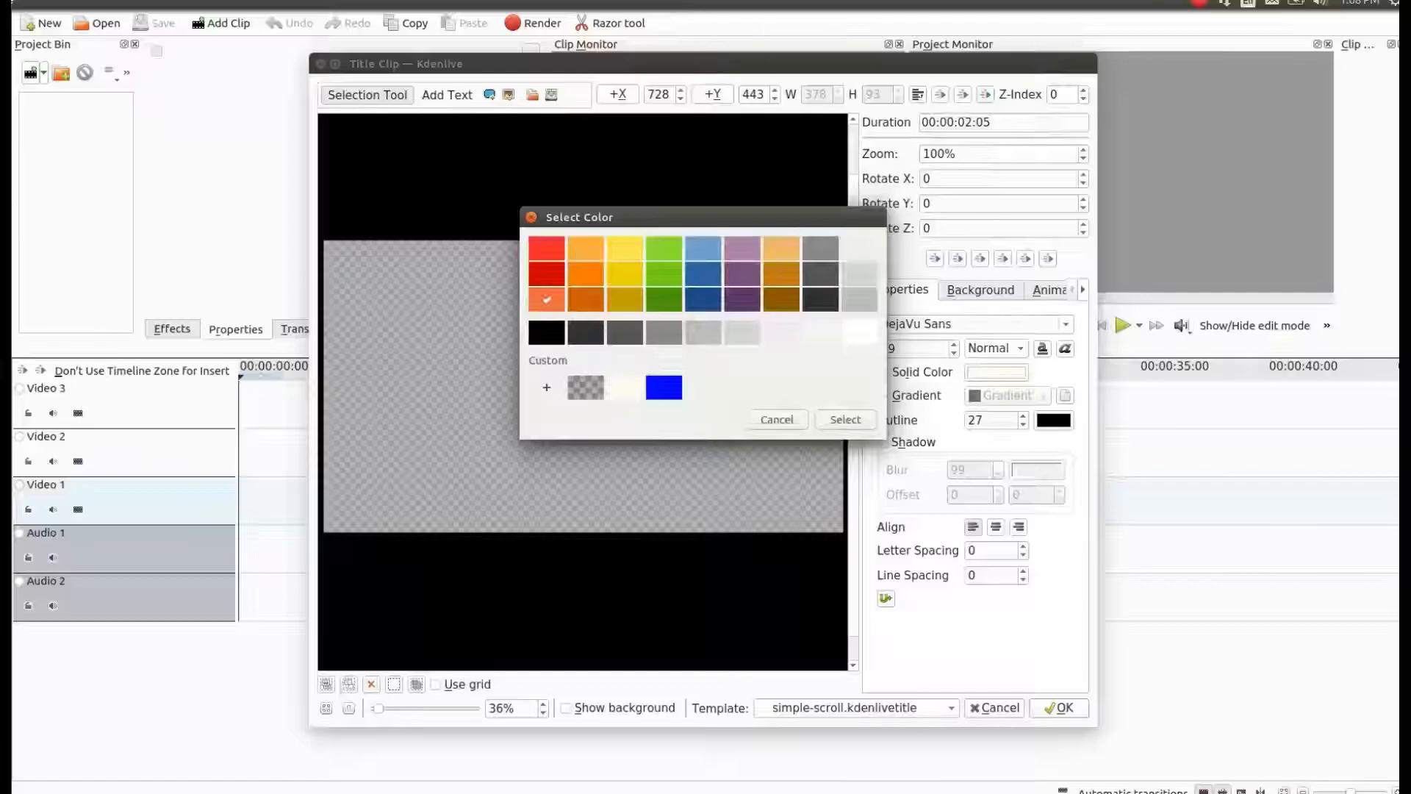
{"action": "left_click", "coordinate": [625, 387]}
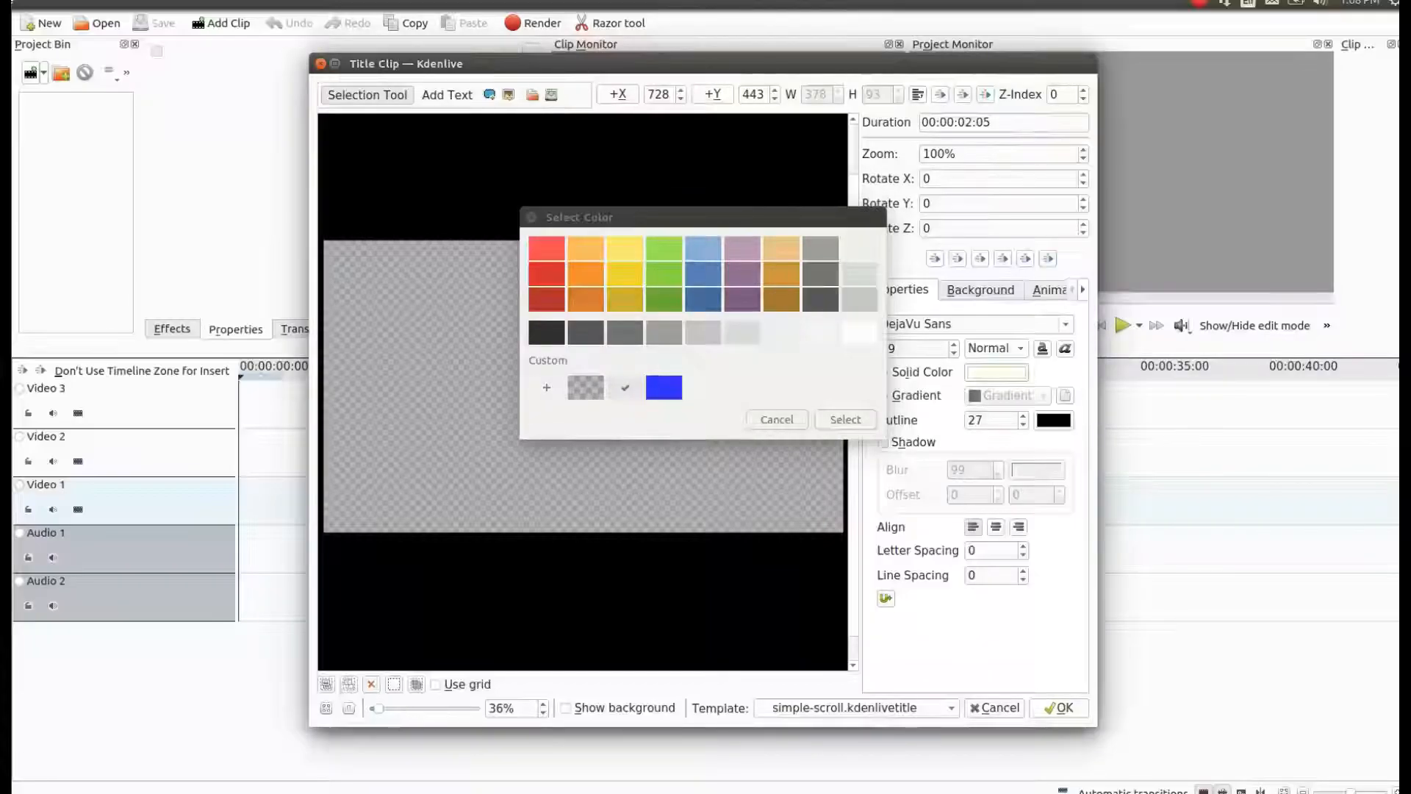
{"action": "left_click", "coordinate": [546, 299]}
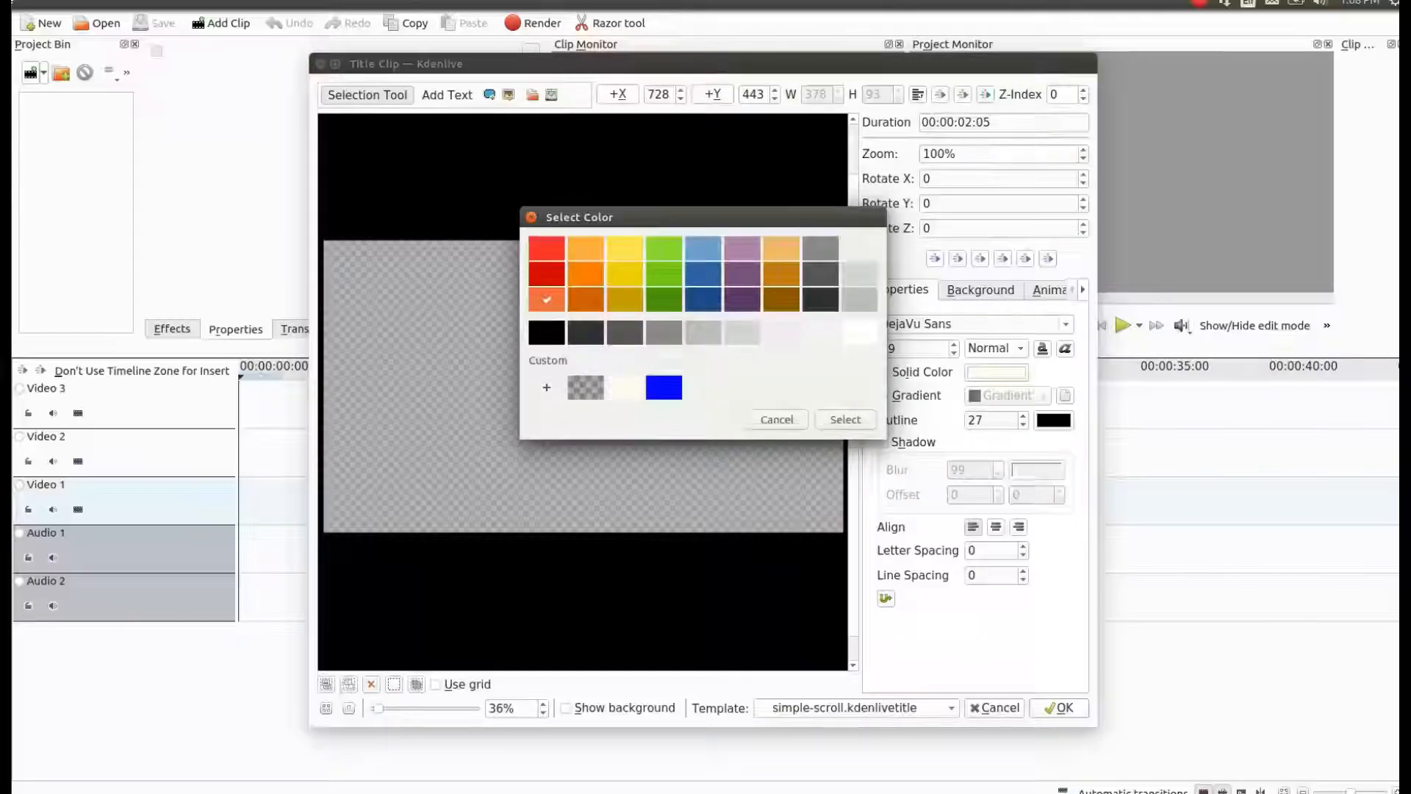
{"action": "left_click", "coordinate": [845, 419]}
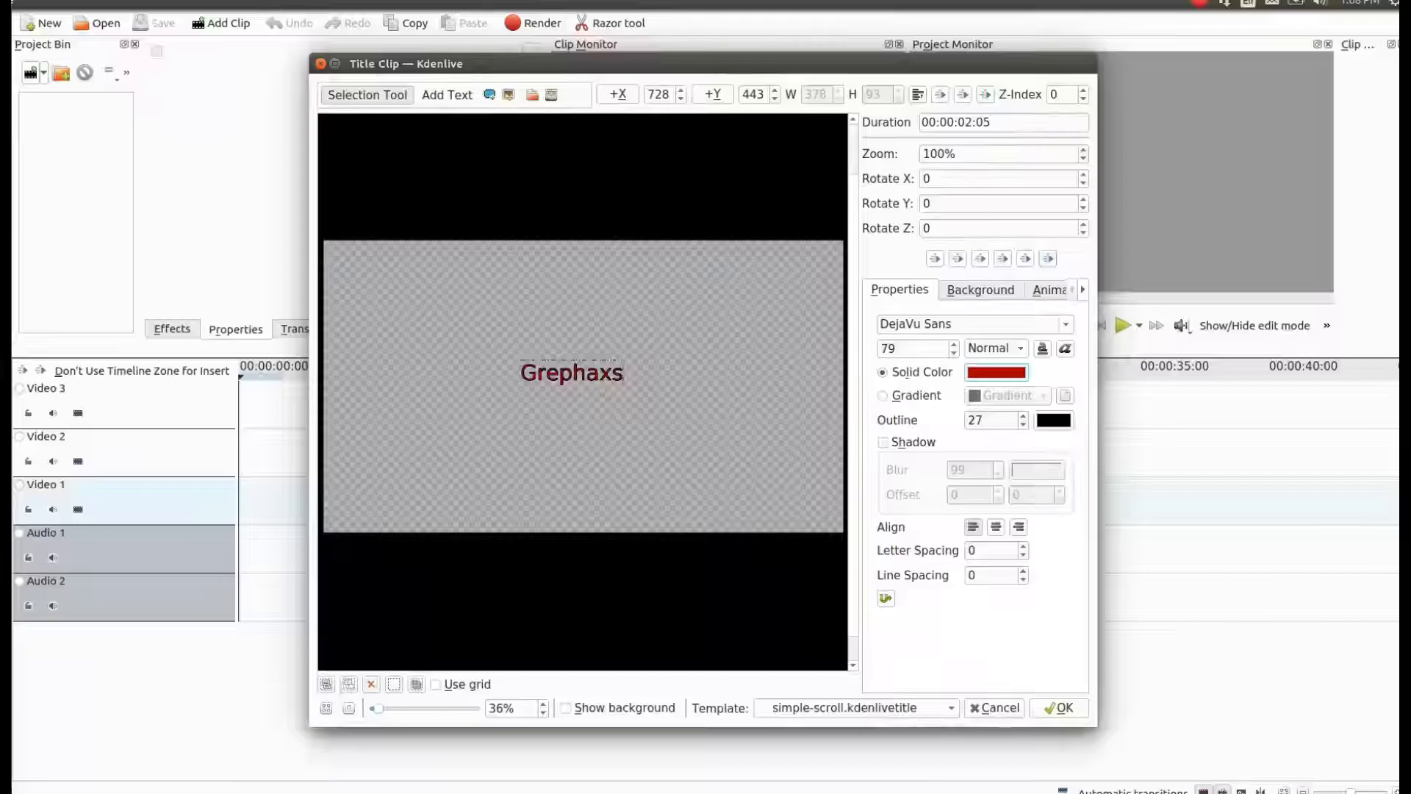
- Accept the finished scrolling title into the project bin and play it in the clip monitor
{"action": "key", "text": "Return"}
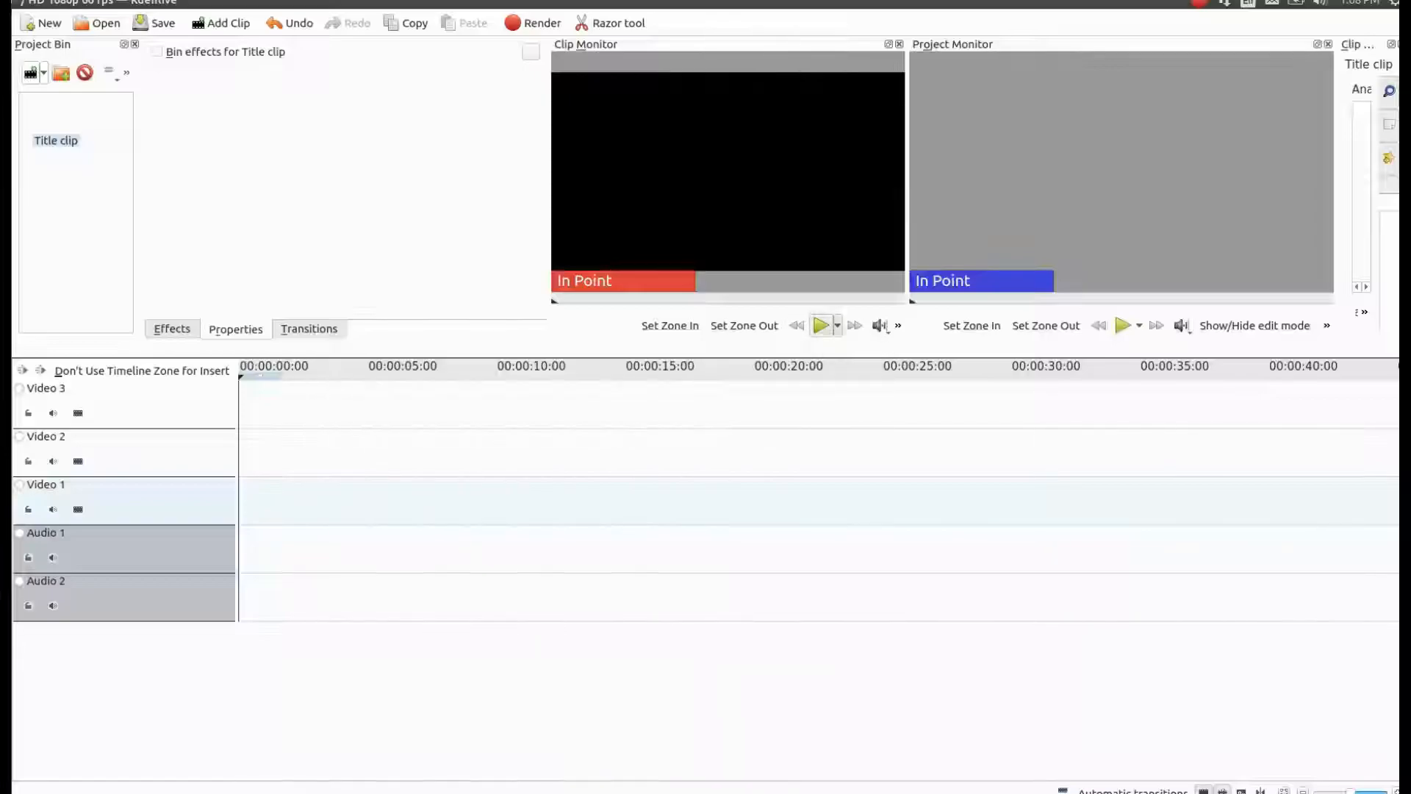
{"action": "left_click", "coordinate": [821, 325]}
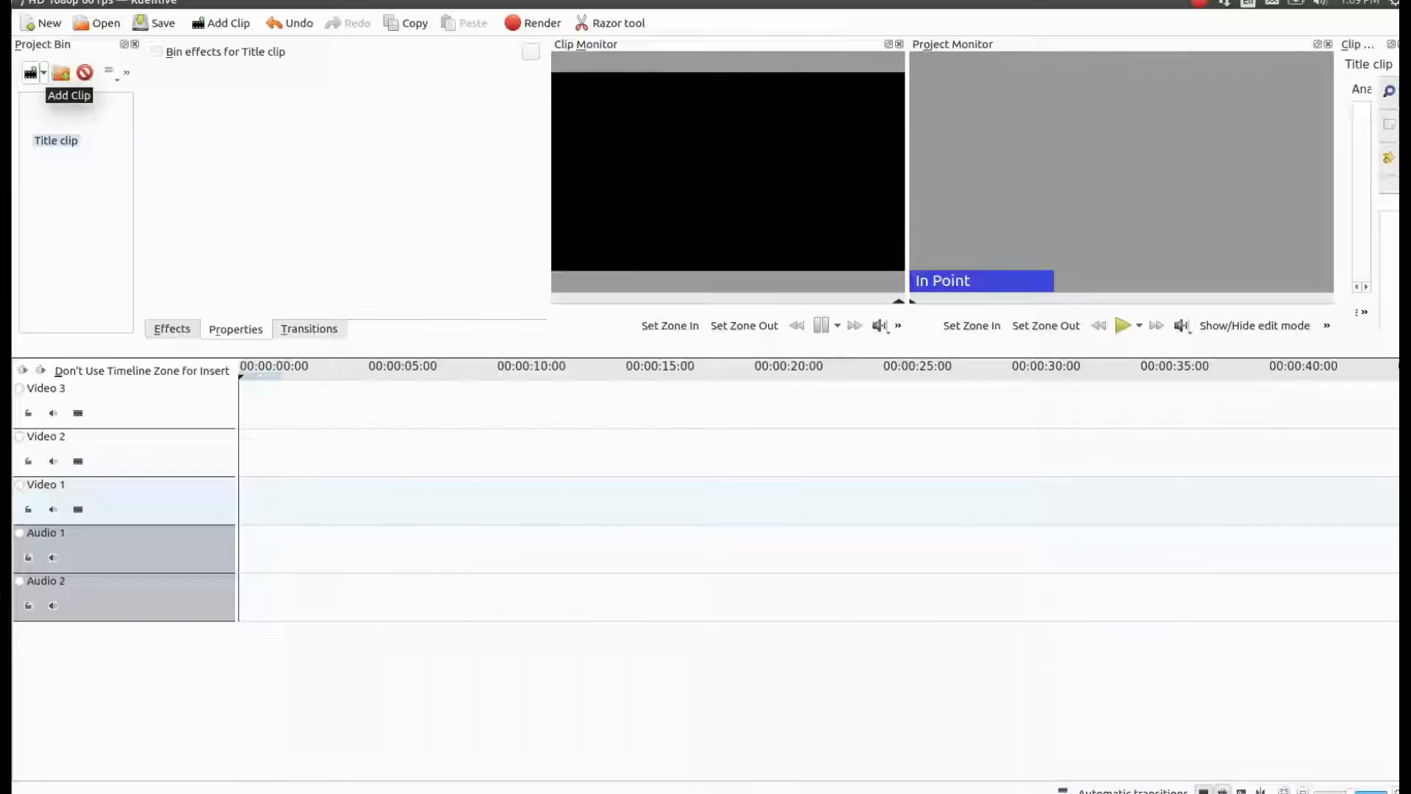
- Start a second title clip and apply the simple-with-date.kdenlivetitle template to it
{"action": "left_click", "coordinate": [44, 72]}
{"action": "key", "text": "Down"}
{"action": "key", "text": "Down"}
{"action": "key", "text": "Down"}
{"action": "key", "text": "Down"}
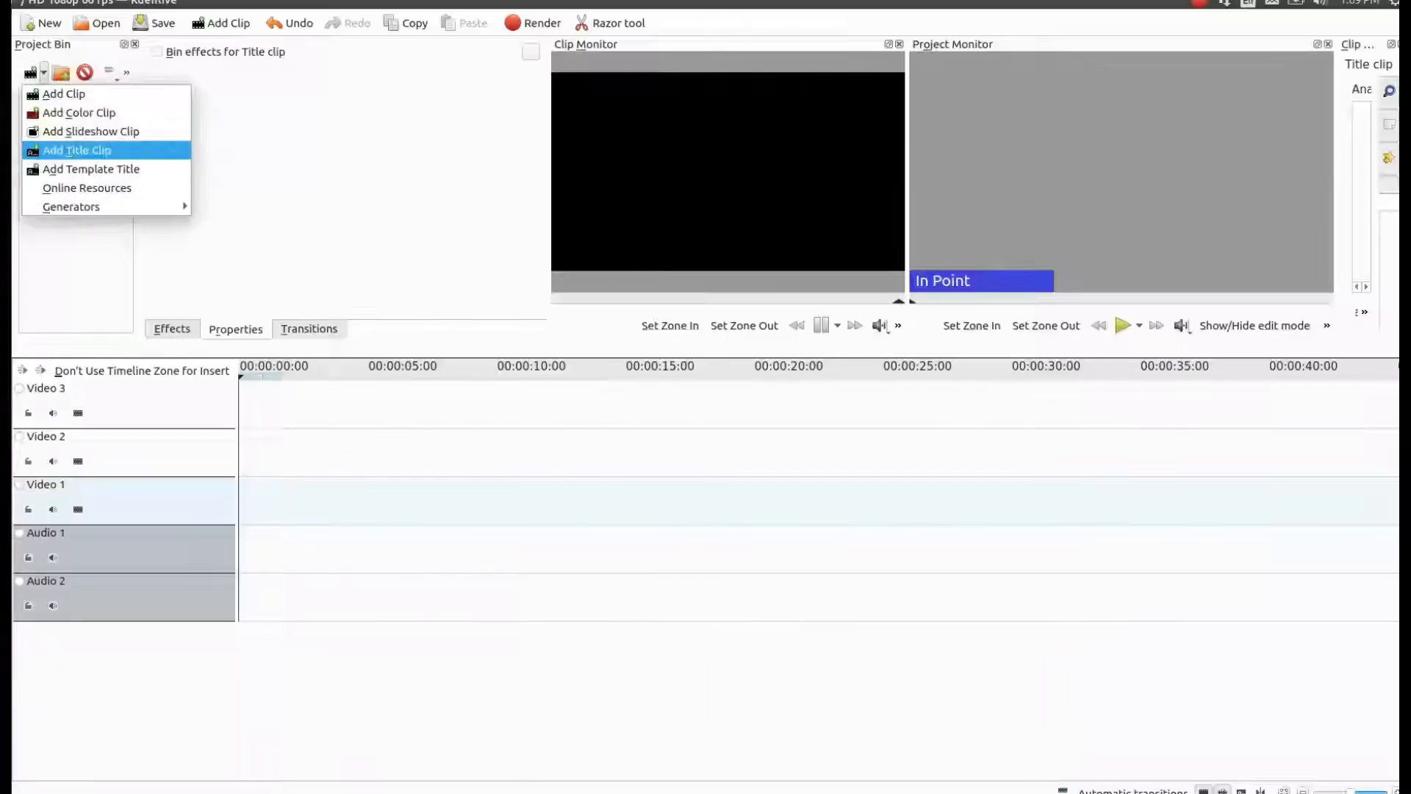
{"action": "key", "text": "Return"}
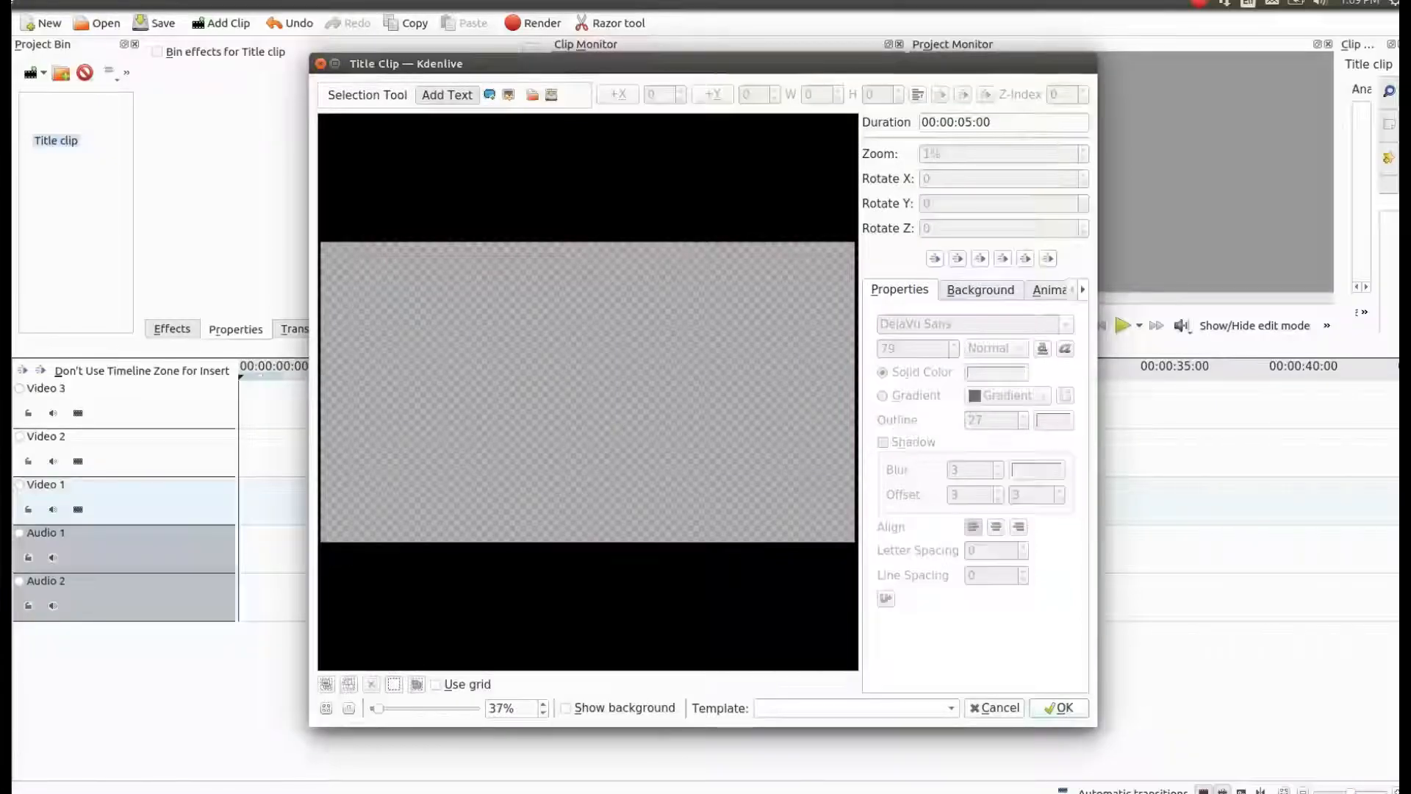
{"action": "key", "text": "alt+Down"}
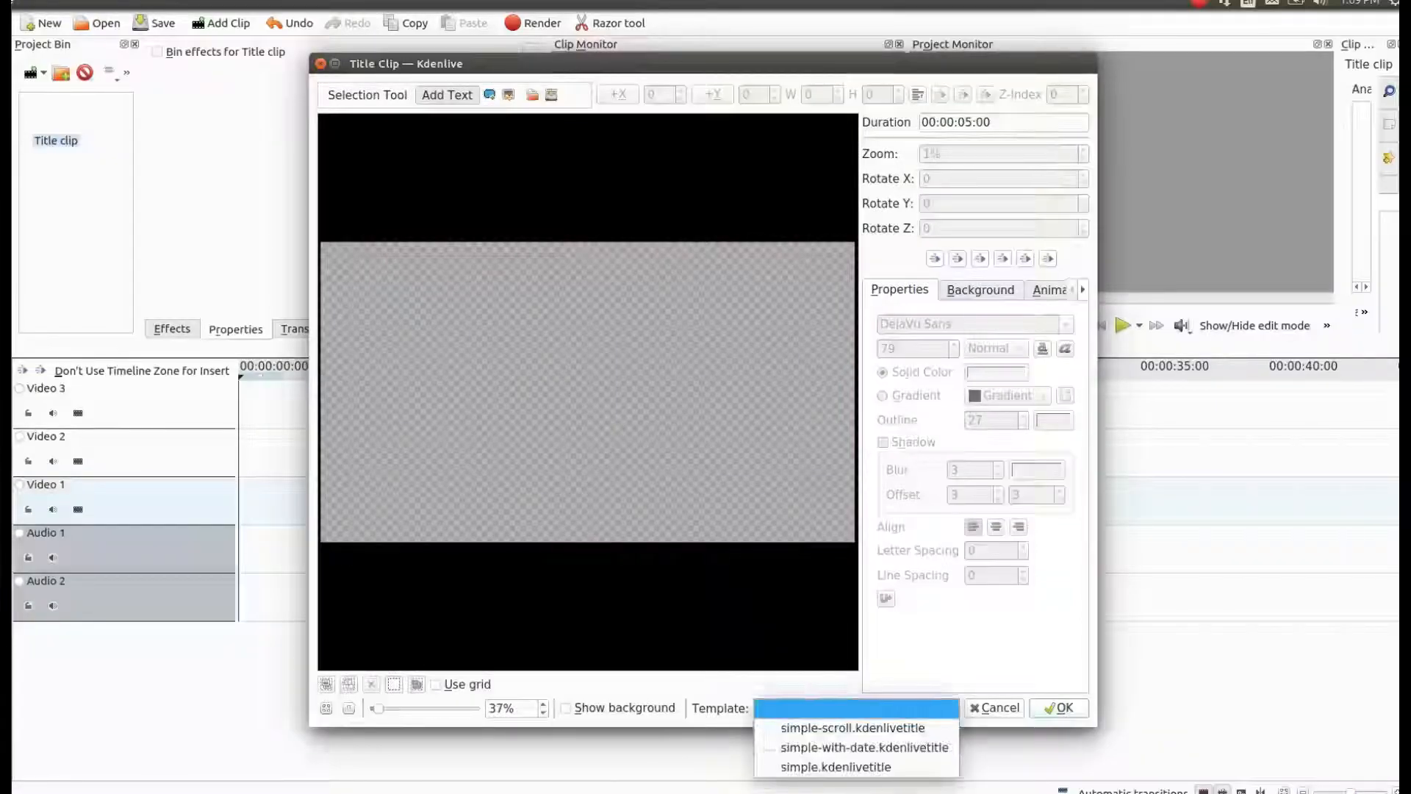
{"action": "key", "text": "Down"}
{"action": "key", "text": "Down"}
{"action": "key", "text": "Return"}
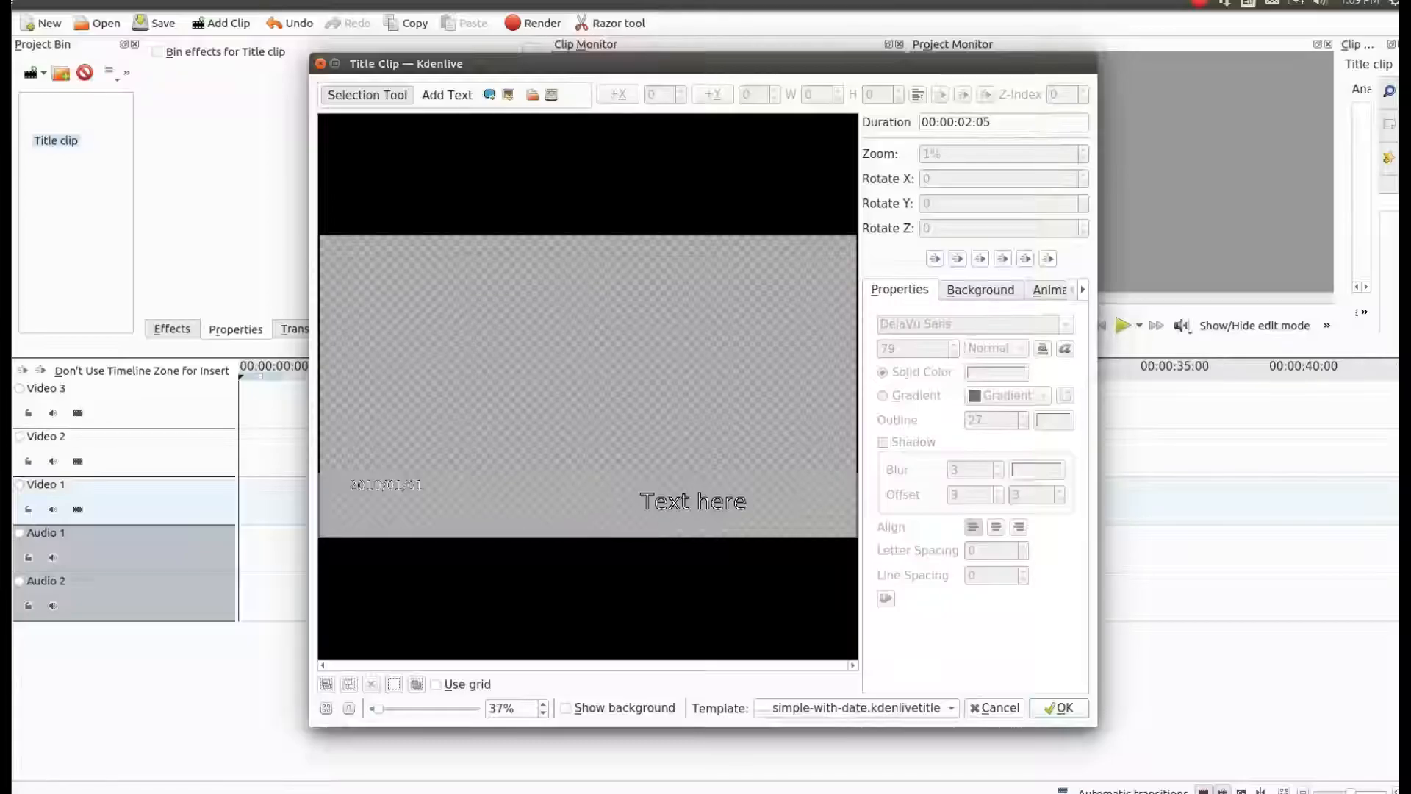
- Set the solid fill color of the template's lower band rectangle to dark red
{"action": "left_click", "coordinate": [514, 522]}
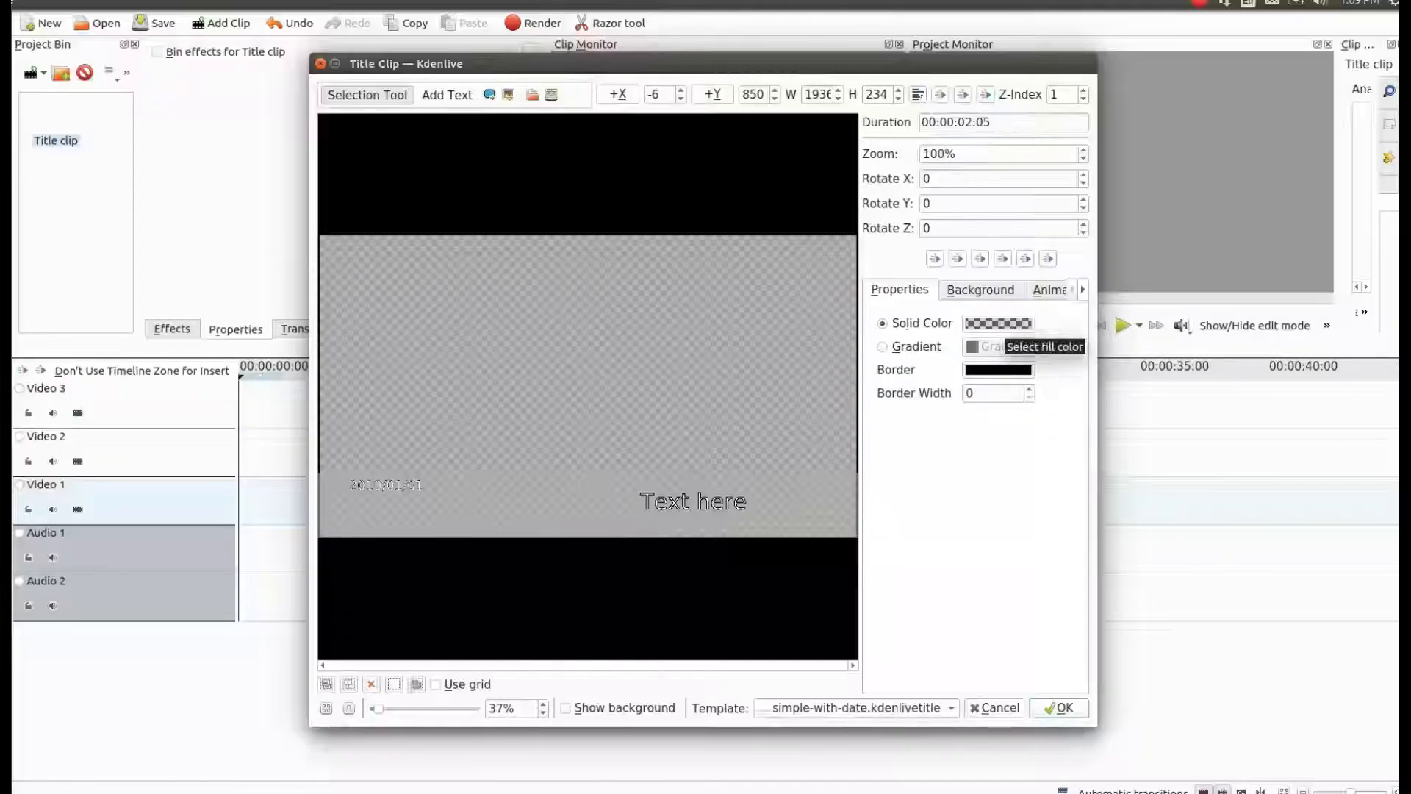
{"action": "left_click", "coordinate": [998, 324]}
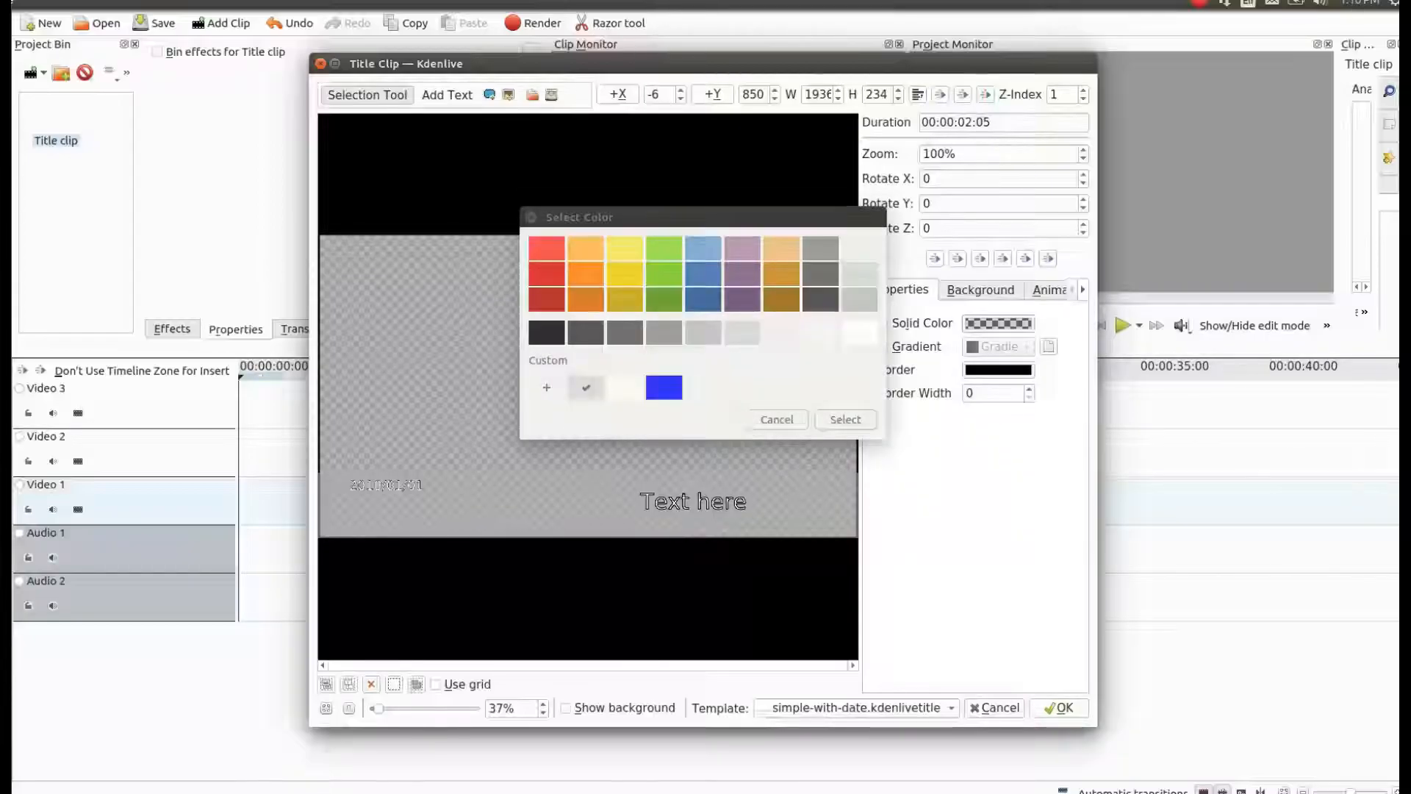
{"action": "left_click", "coordinate": [547, 299]}
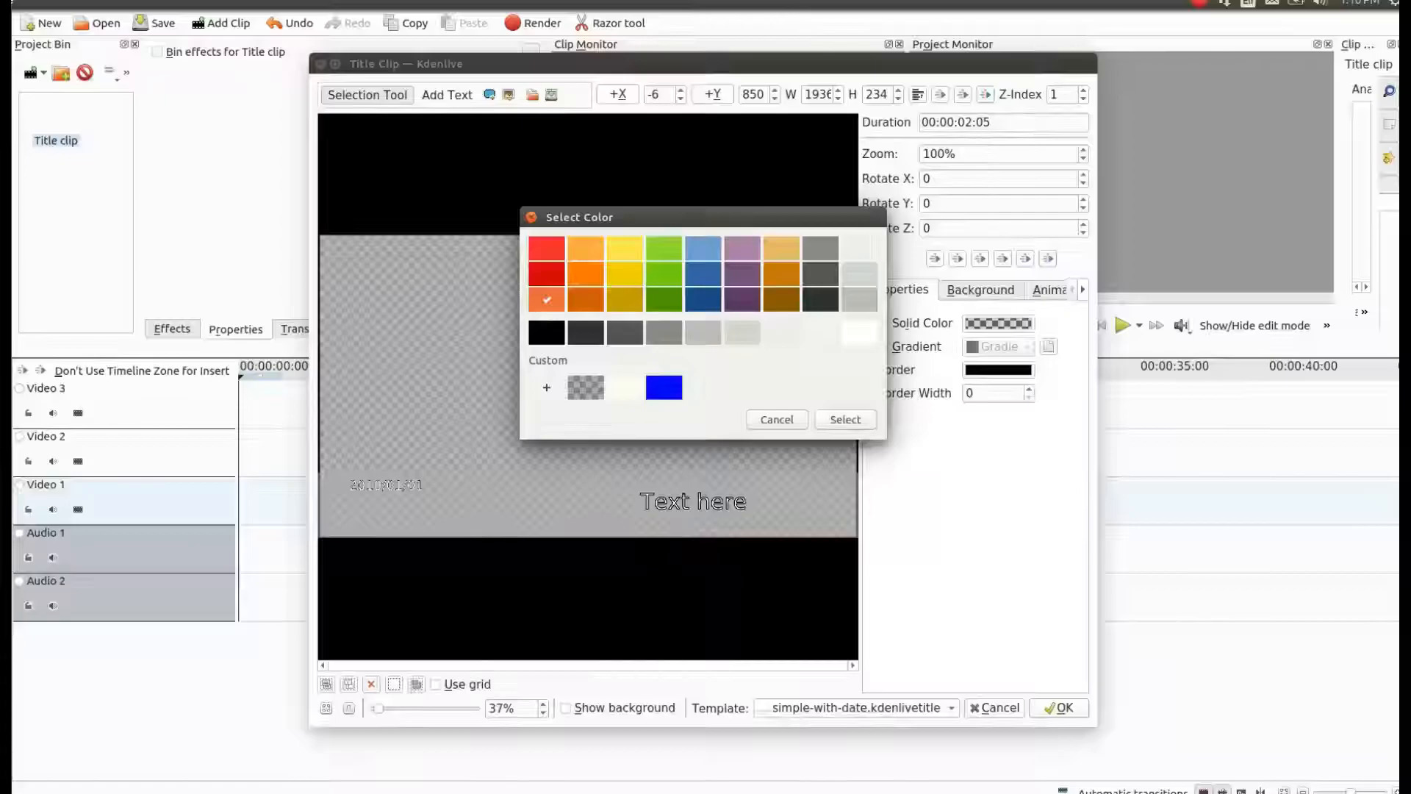
{"action": "key", "text": "Return"}
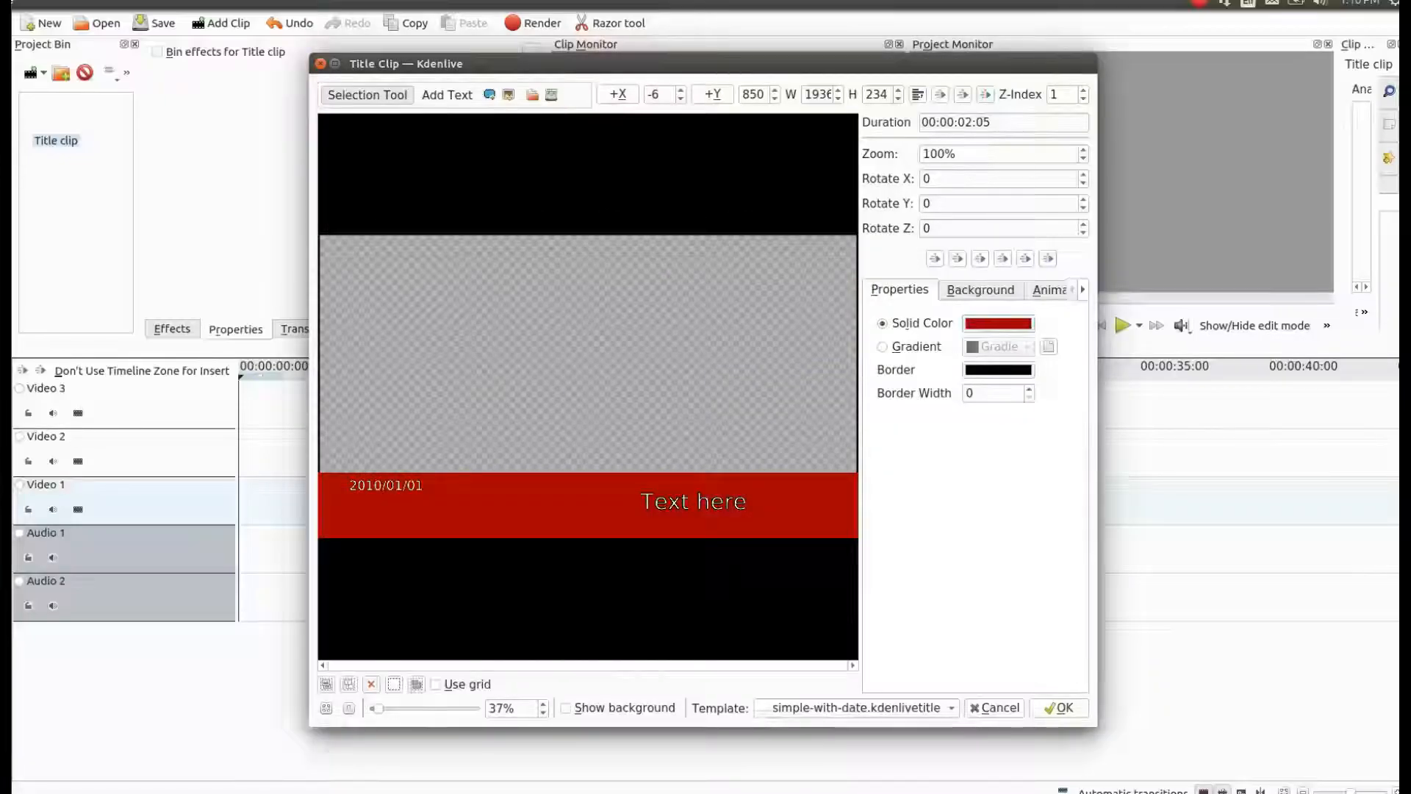
- Set the solid fill color of the 2010/01/01 date text to dark blue
{"action": "left_click", "coordinate": [386, 486]}
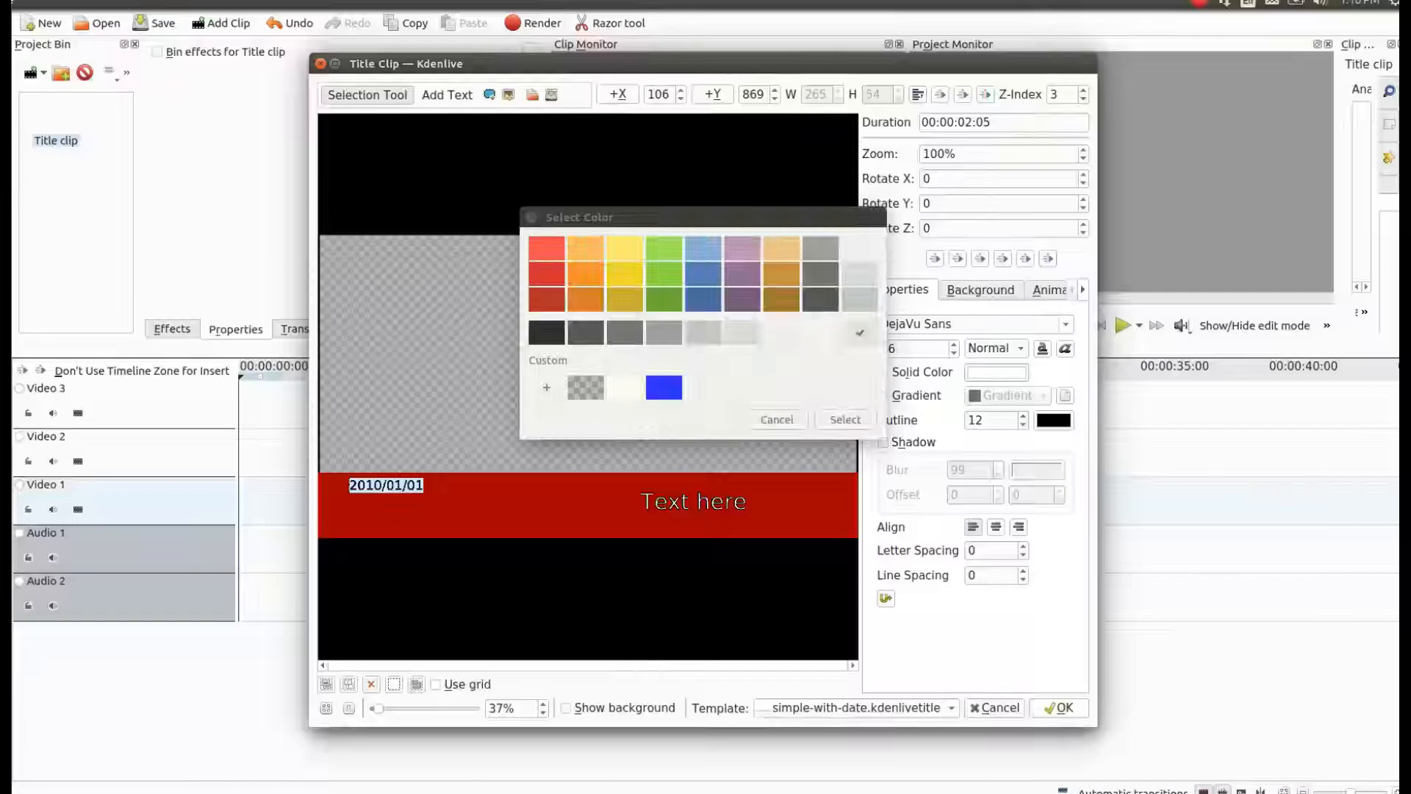
{"action": "left_click", "coordinate": [704, 299]}
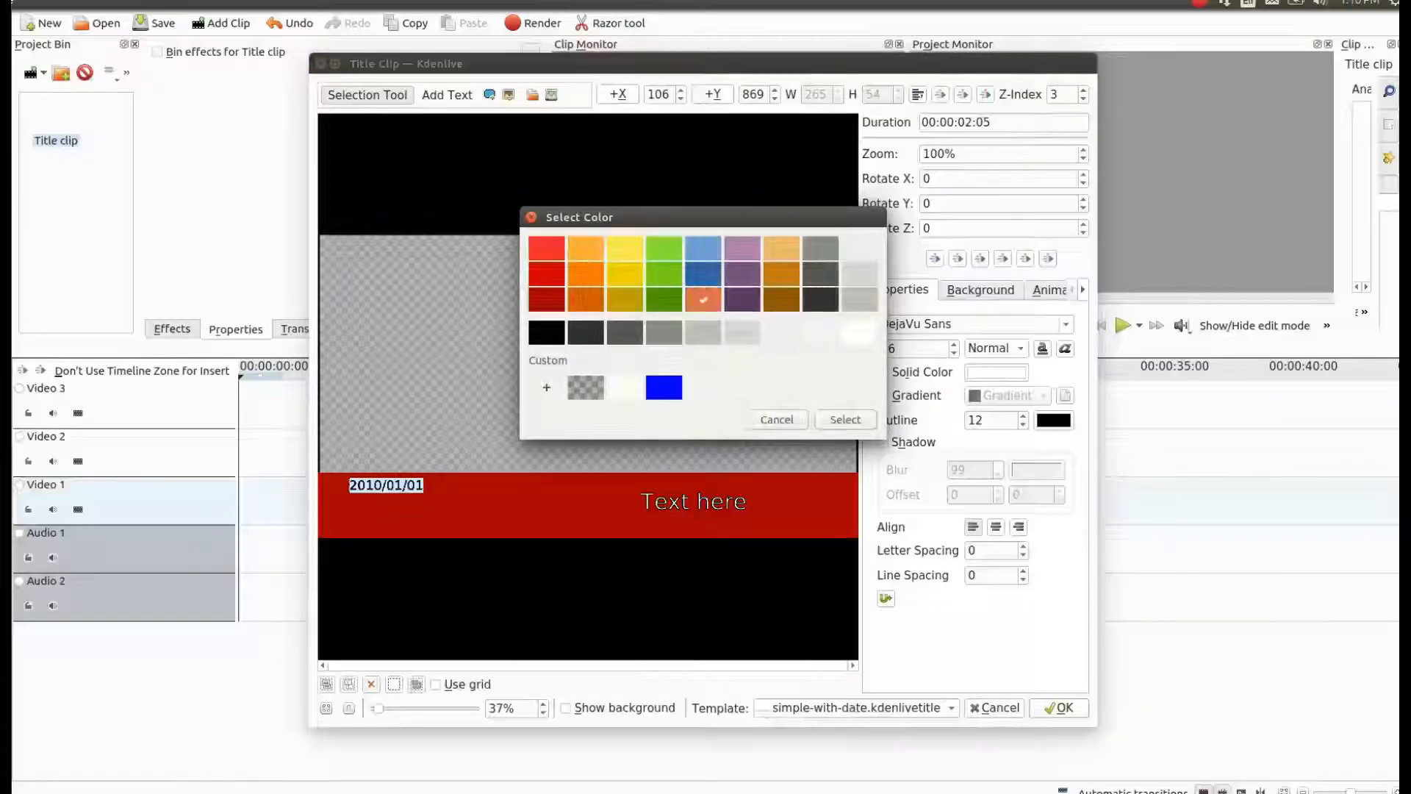
{"action": "key", "text": "Return"}
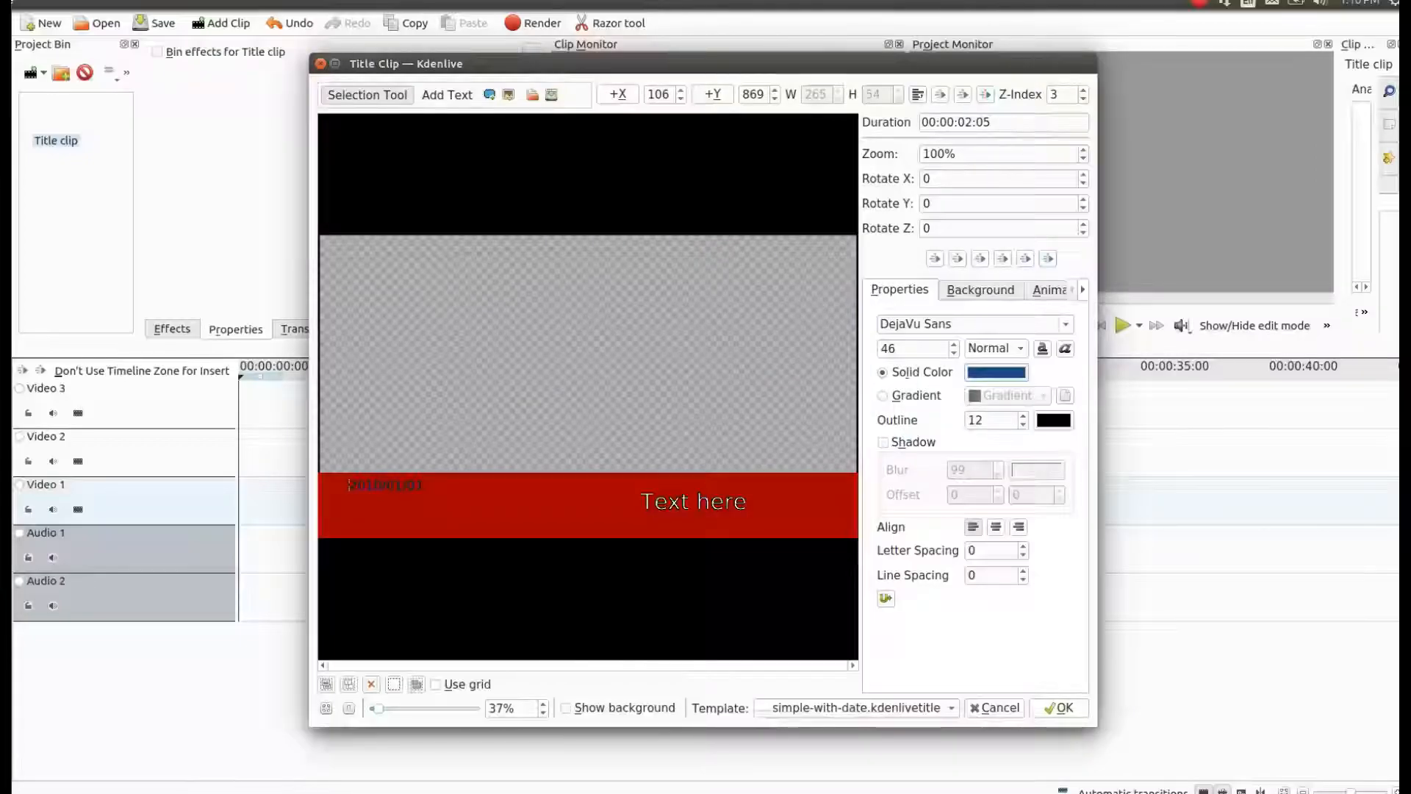
- Replace the "Text here" placeholder on the red band with "Grephaxs"
{"action": "left_click", "coordinate": [697, 501]}
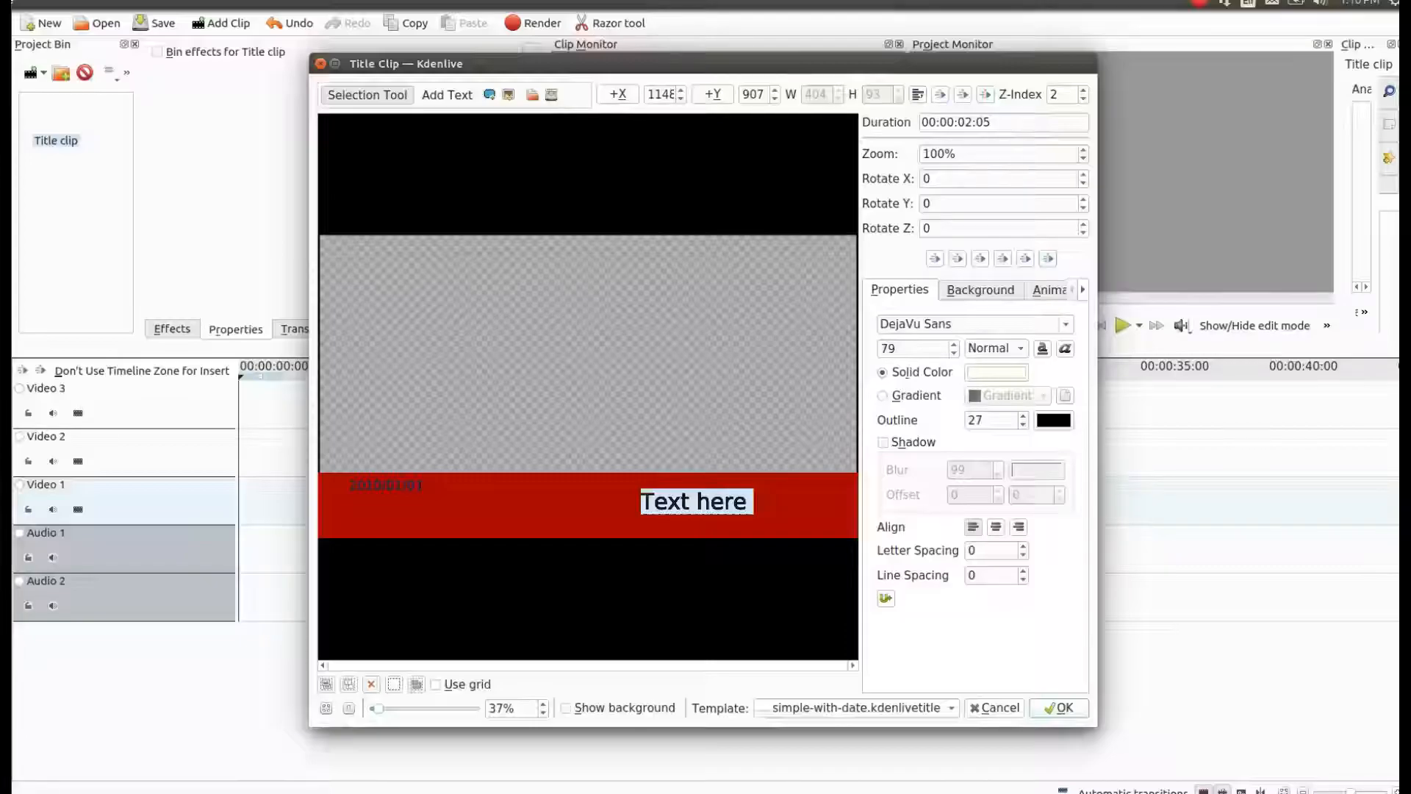
{"action": "key", "text": "ctrl+a"}
{"action": "key", "text": "Escape"}
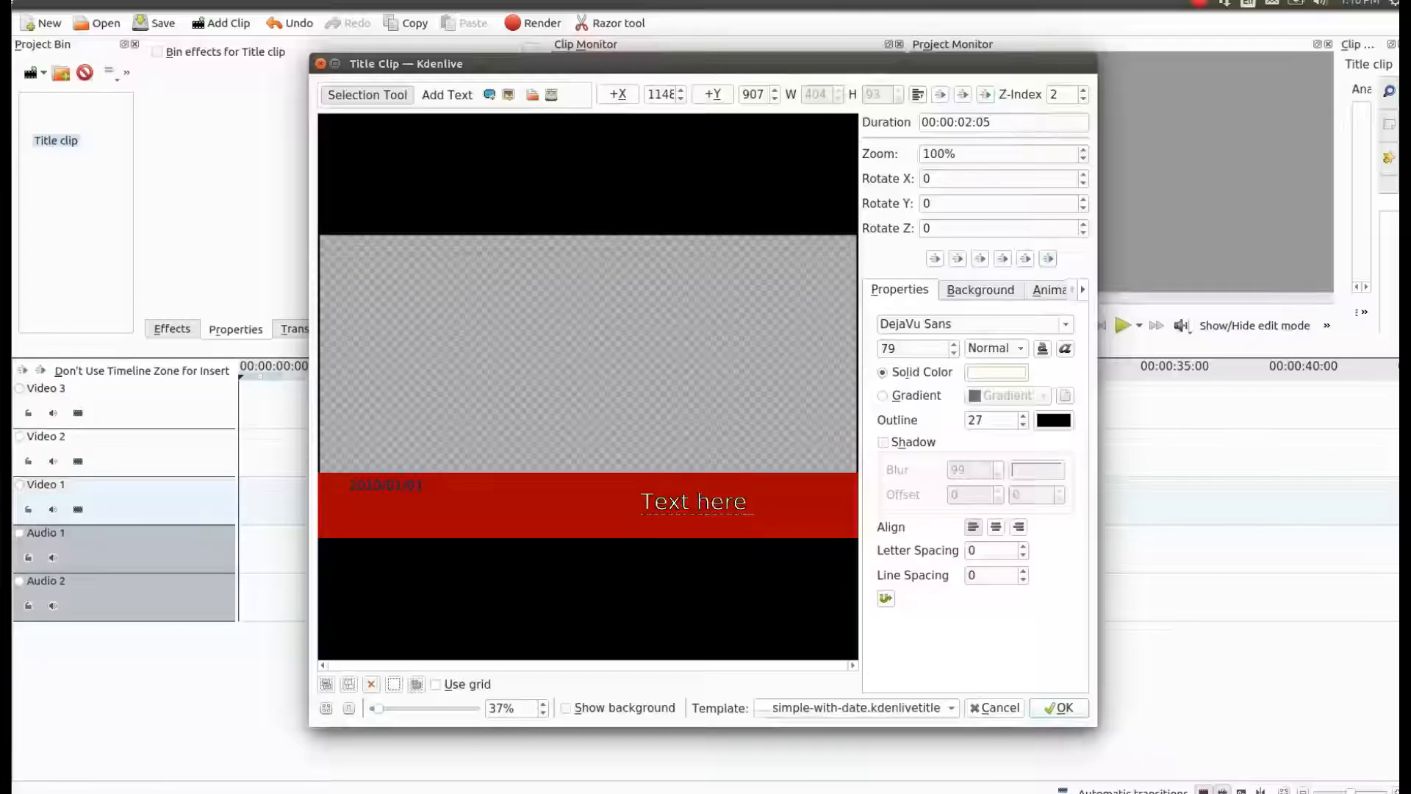
{"action": "type", "text": "Grephaxs"}
- Set the solid fill color of the whole "Grephaxs" text to dark blue and accept the dated title into the project bin
{"action": "key", "text": "ctrl+a"}
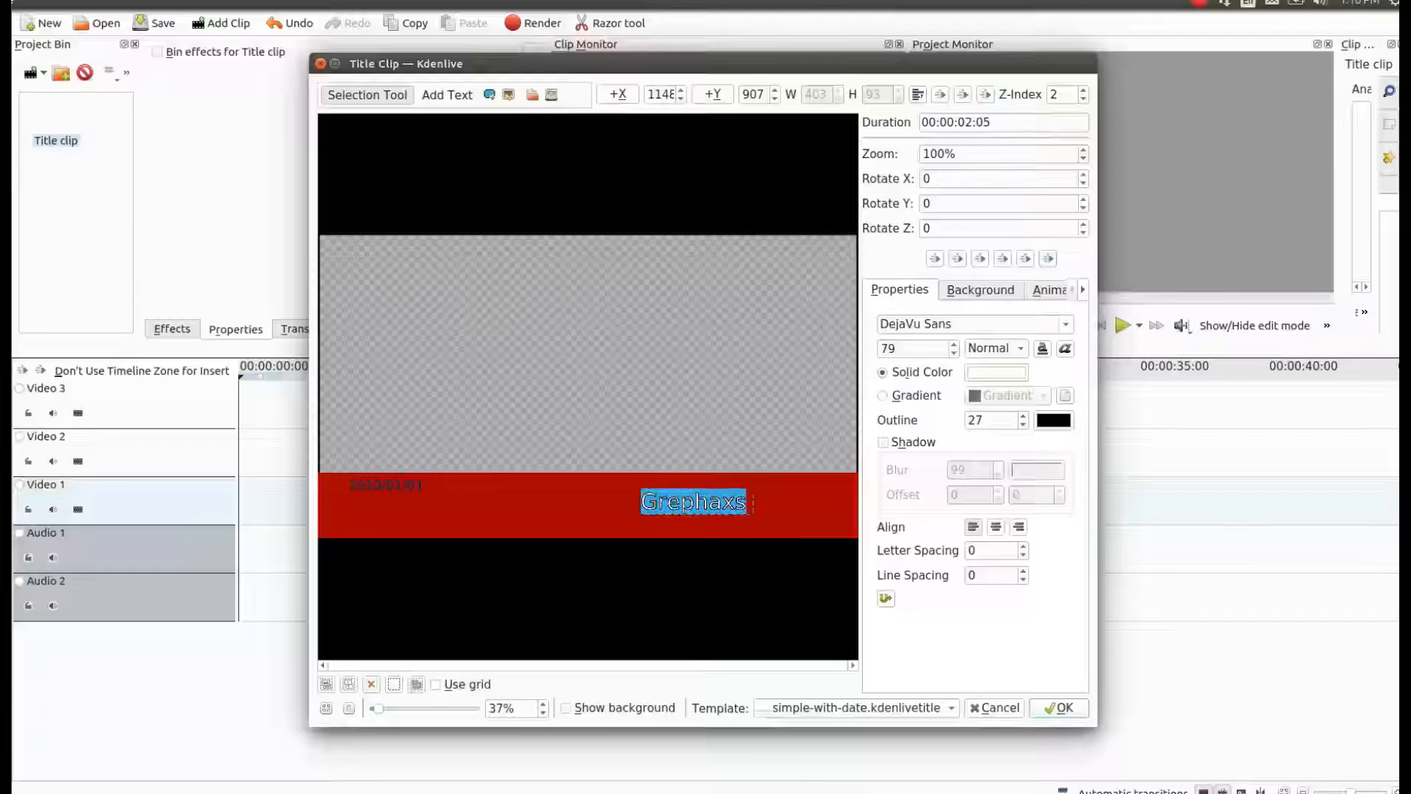
{"action": "left_click", "coordinate": [996, 371]}
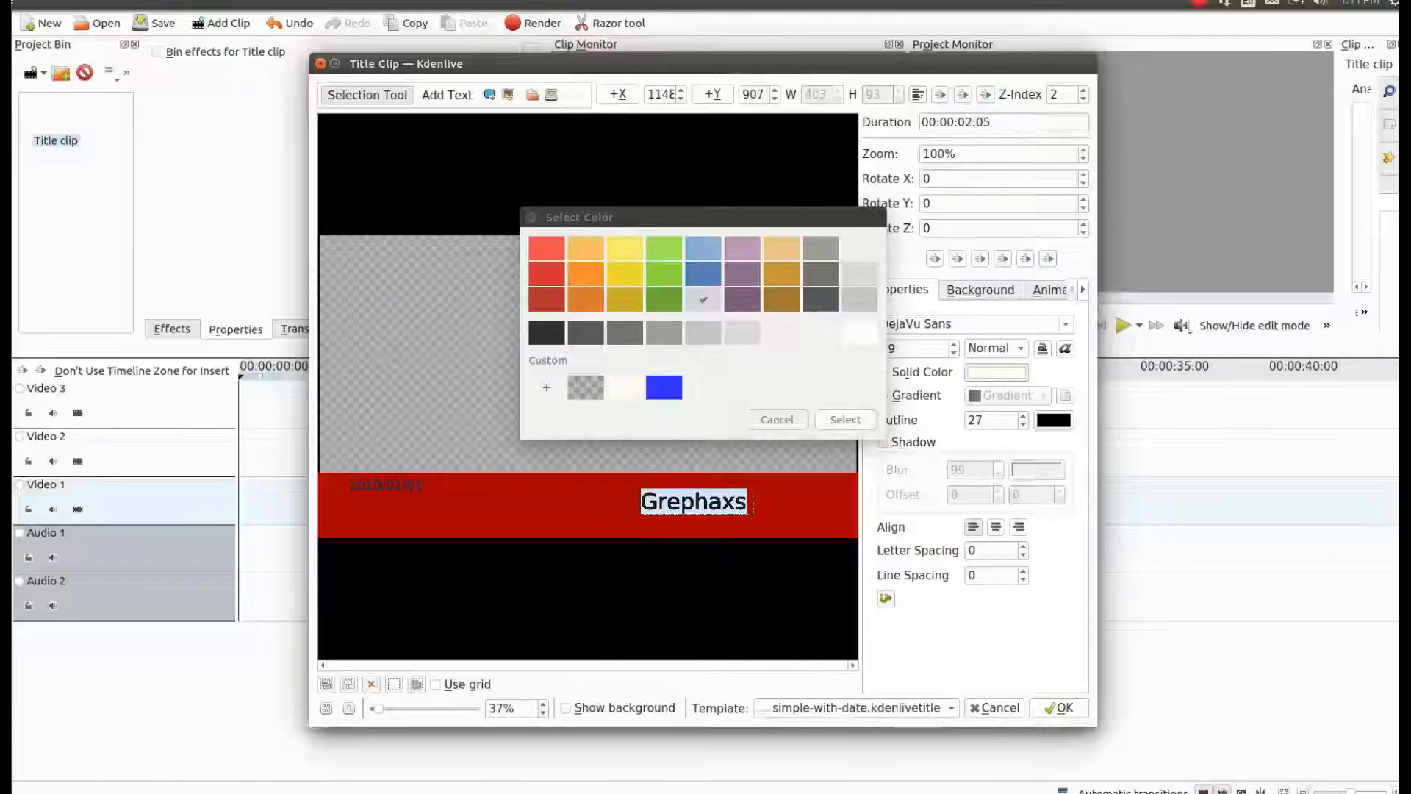
{"action": "key", "text": "Return"}
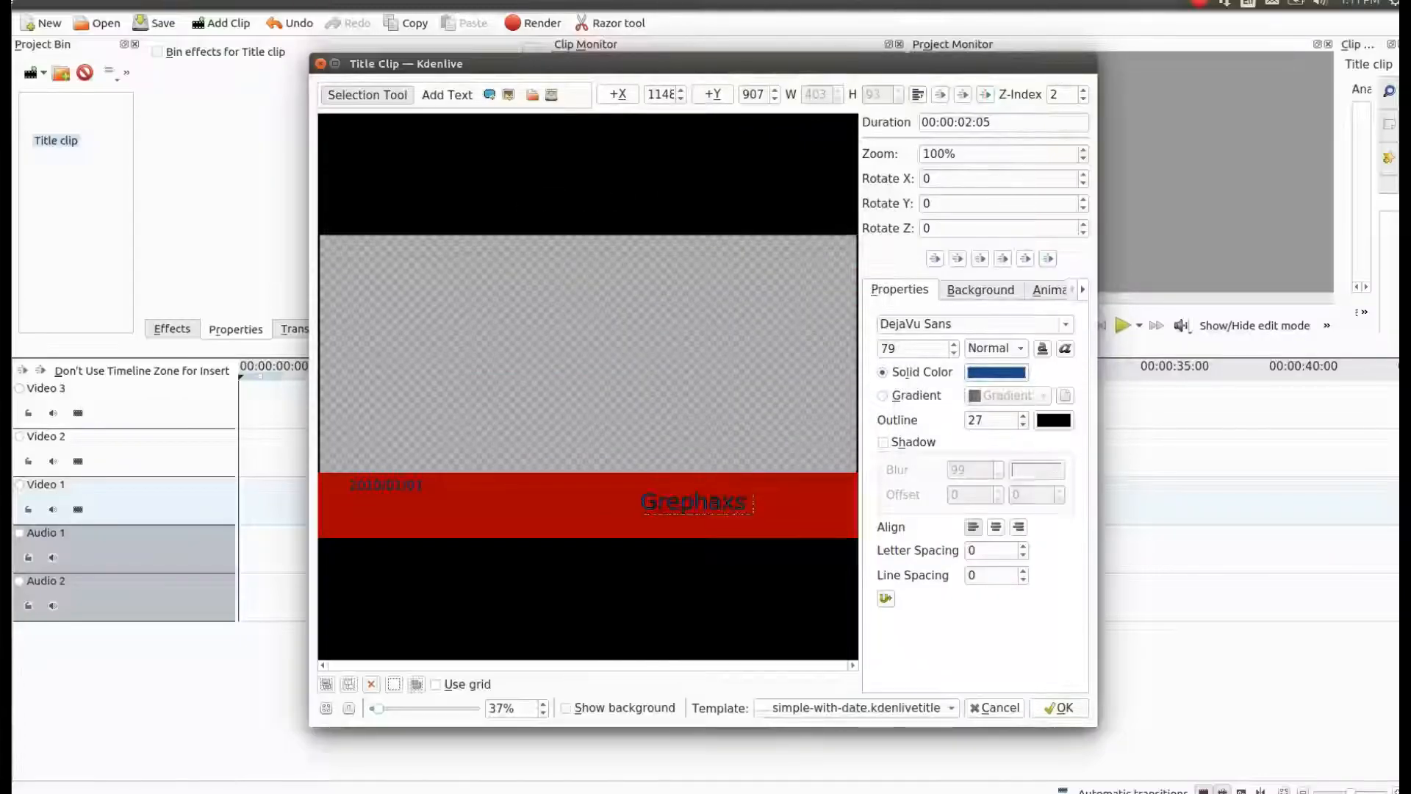
{"action": "key", "text": "Return"}
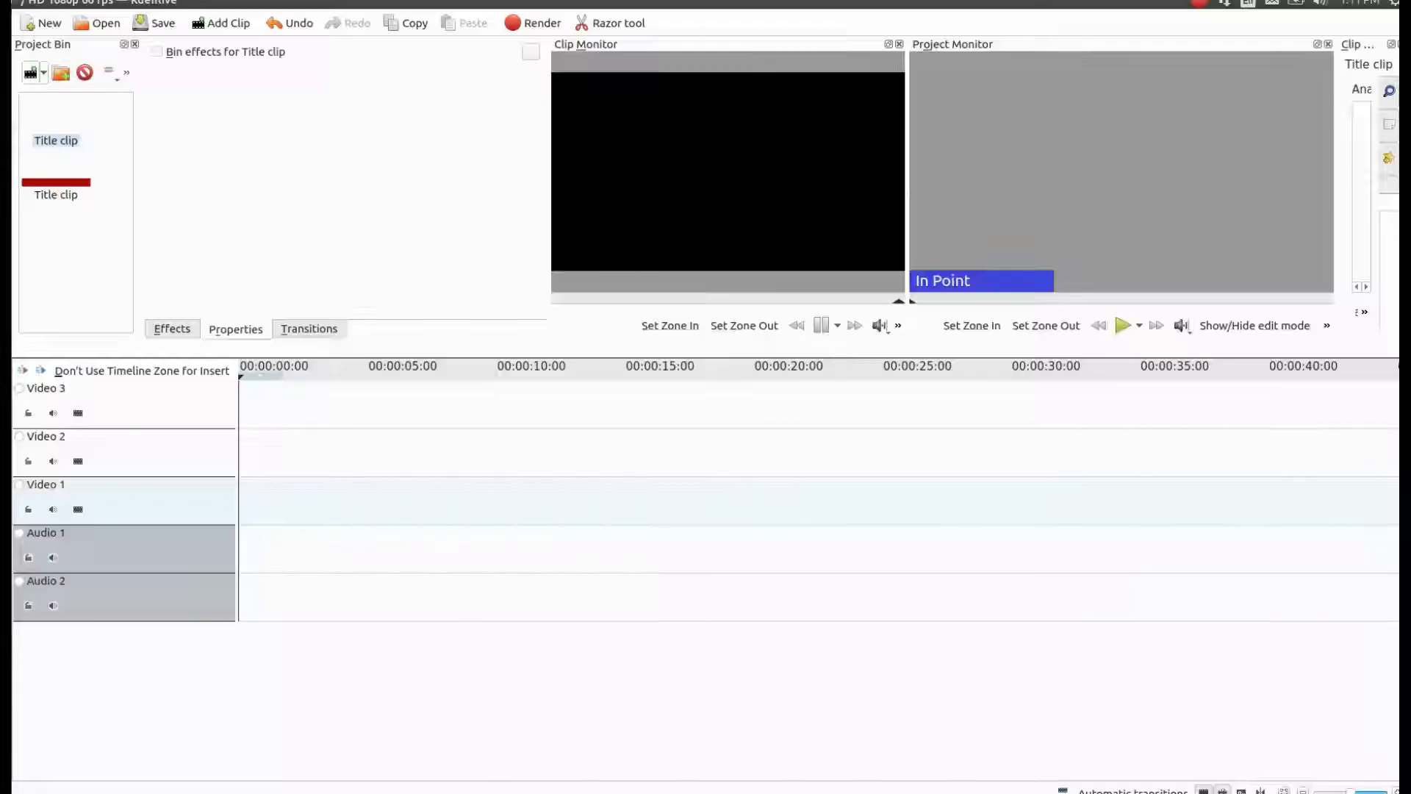
- Start a third title clip and apply the simple.kdenlivetitle template to it
{"action": "left_click", "coordinate": [43, 73]}
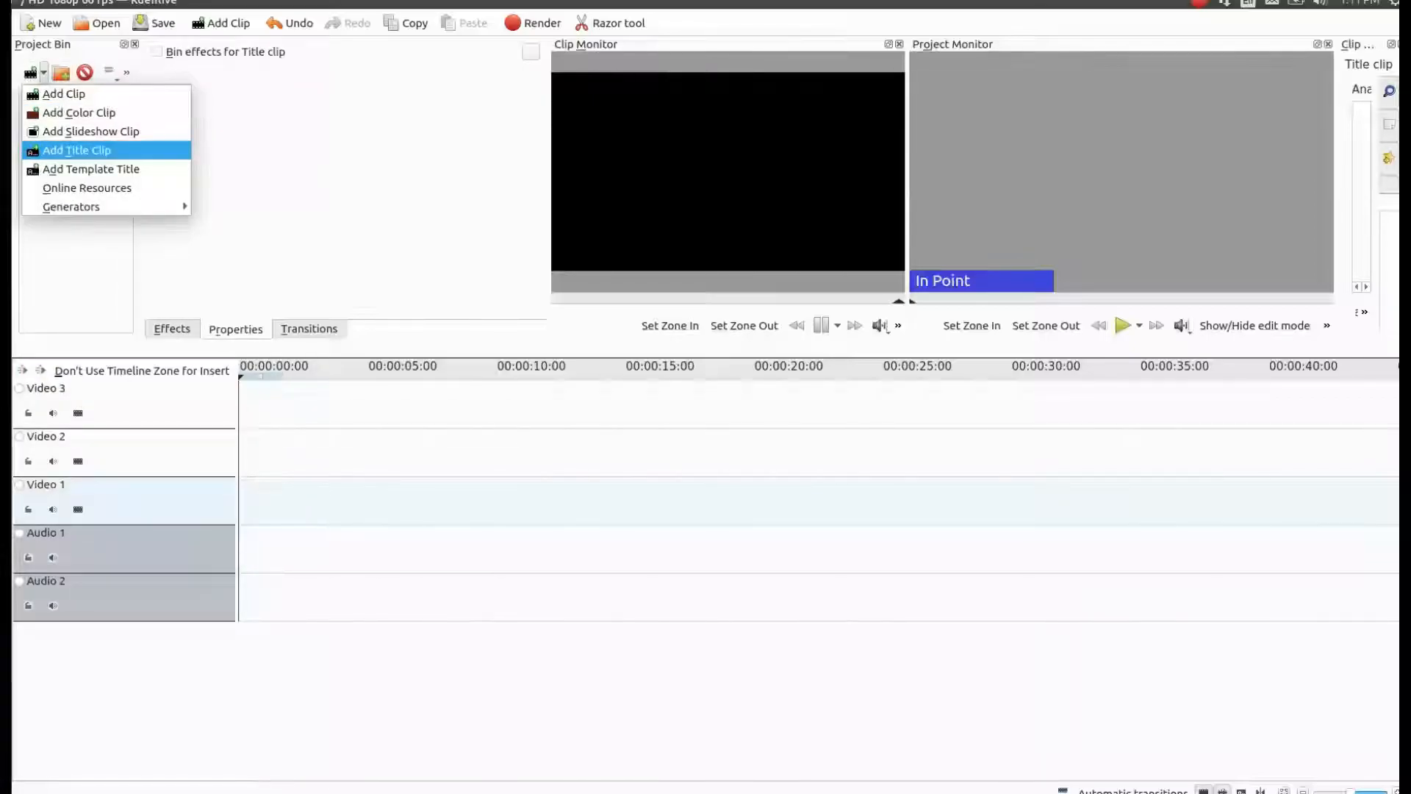
{"action": "left_click", "coordinate": [76, 149]}
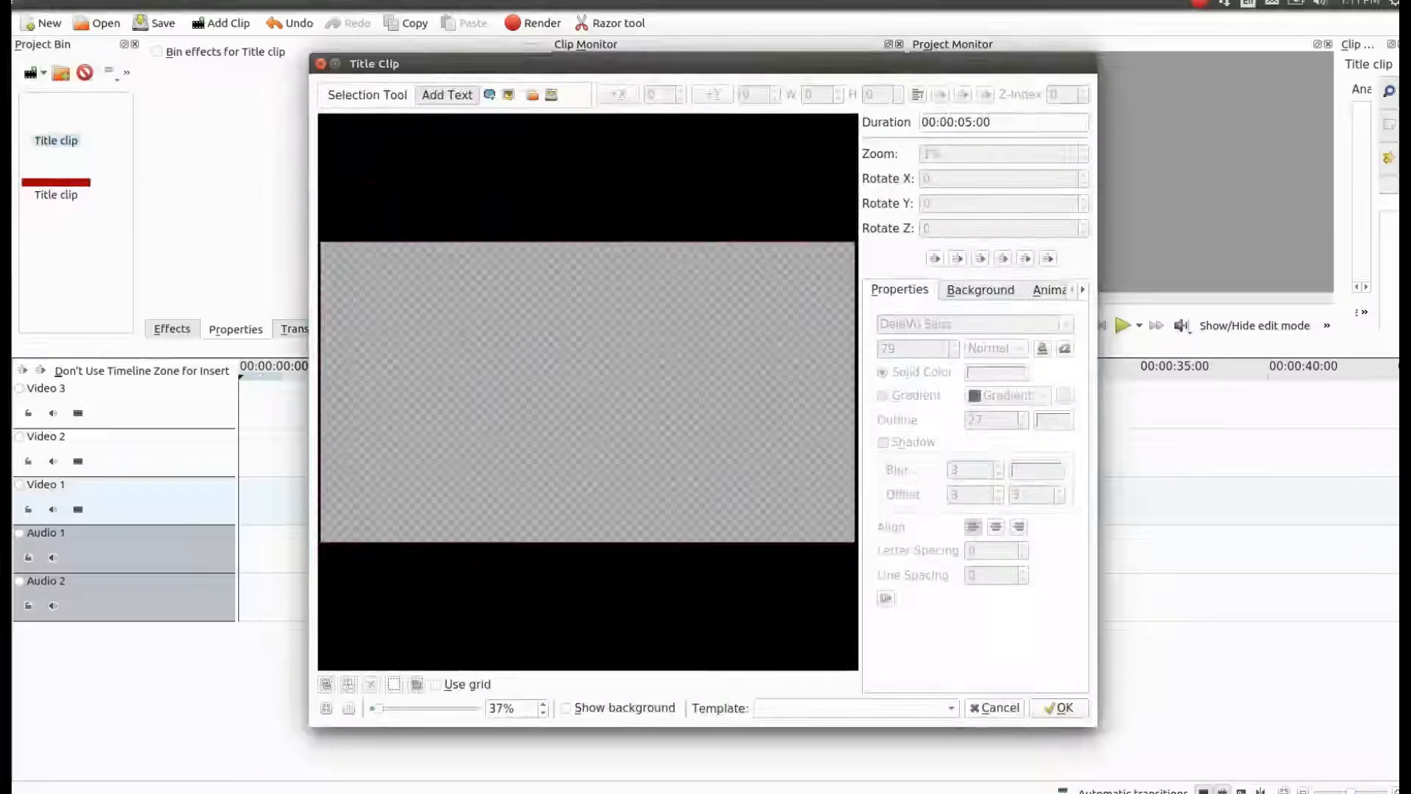
{"action": "left_click", "coordinate": [856, 707]}
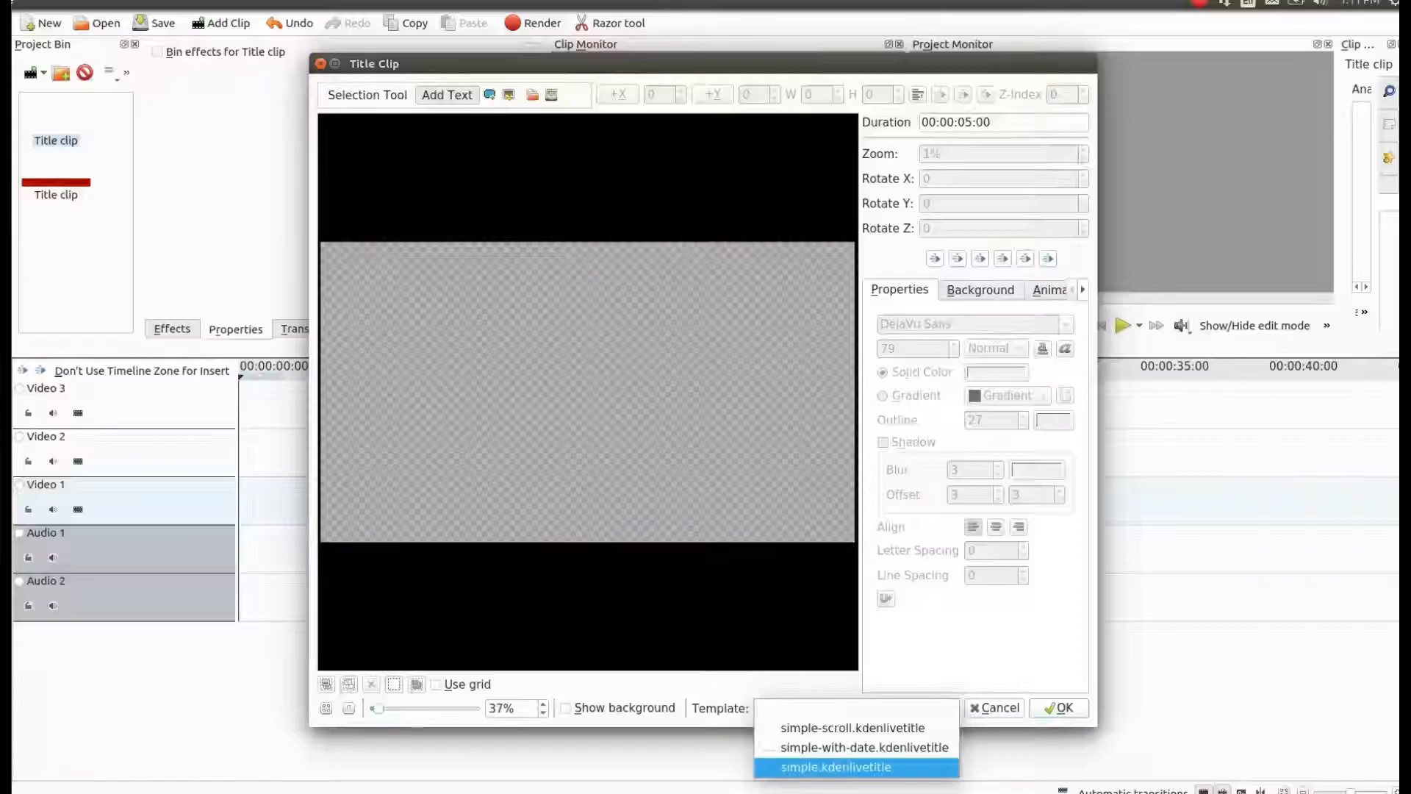
{"action": "key", "text": "Return"}
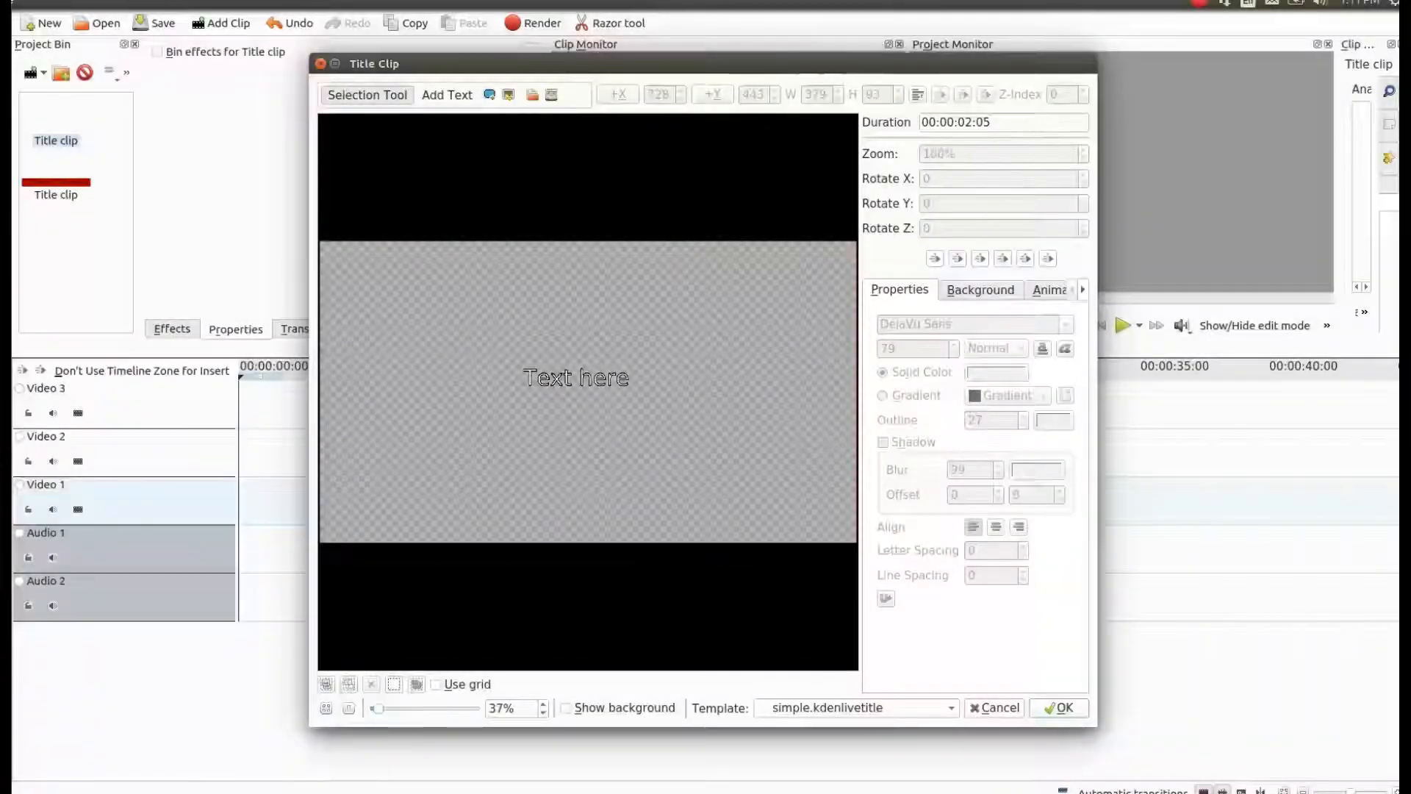
- Replace the centered "Text here" placeholder of the simple title with "Grephaxs"
{"action": "key", "text": "BackSpace"}
{"action": "key", "text": "BackSpace"}
{"action": "key", "text": "BackSpace"}
{"action": "key", "text": "BackSpace"}
{"action": "key", "text": "BackSpace"}
{"action": "key", "text": "BackSpace"}
{"action": "key", "text": "BackSpace"}
{"action": "key", "text": "BackSpace"}
{"action": "key", "text": "BackSpace"}
{"action": "type", "text": "Grephaxs"}
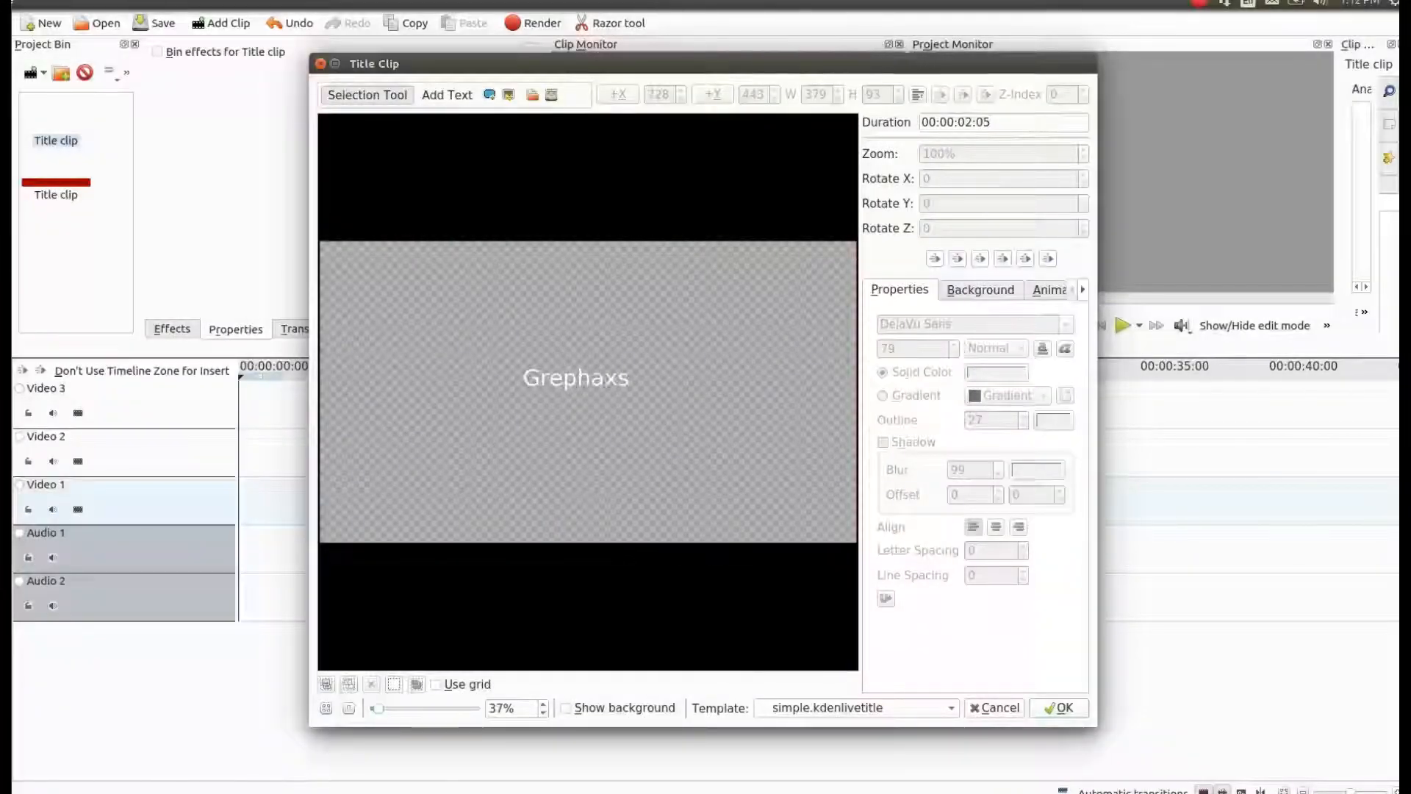
- Set the solid fill color of the centered "Grephaxs" text to red and accept the simple title into the project bin
{"action": "key", "text": "Escape"}
{"action": "double_click", "coordinate": [576, 379]}
{"action": "left_click", "coordinate": [576, 378]}
{"action": "left_click", "coordinate": [996, 373]}
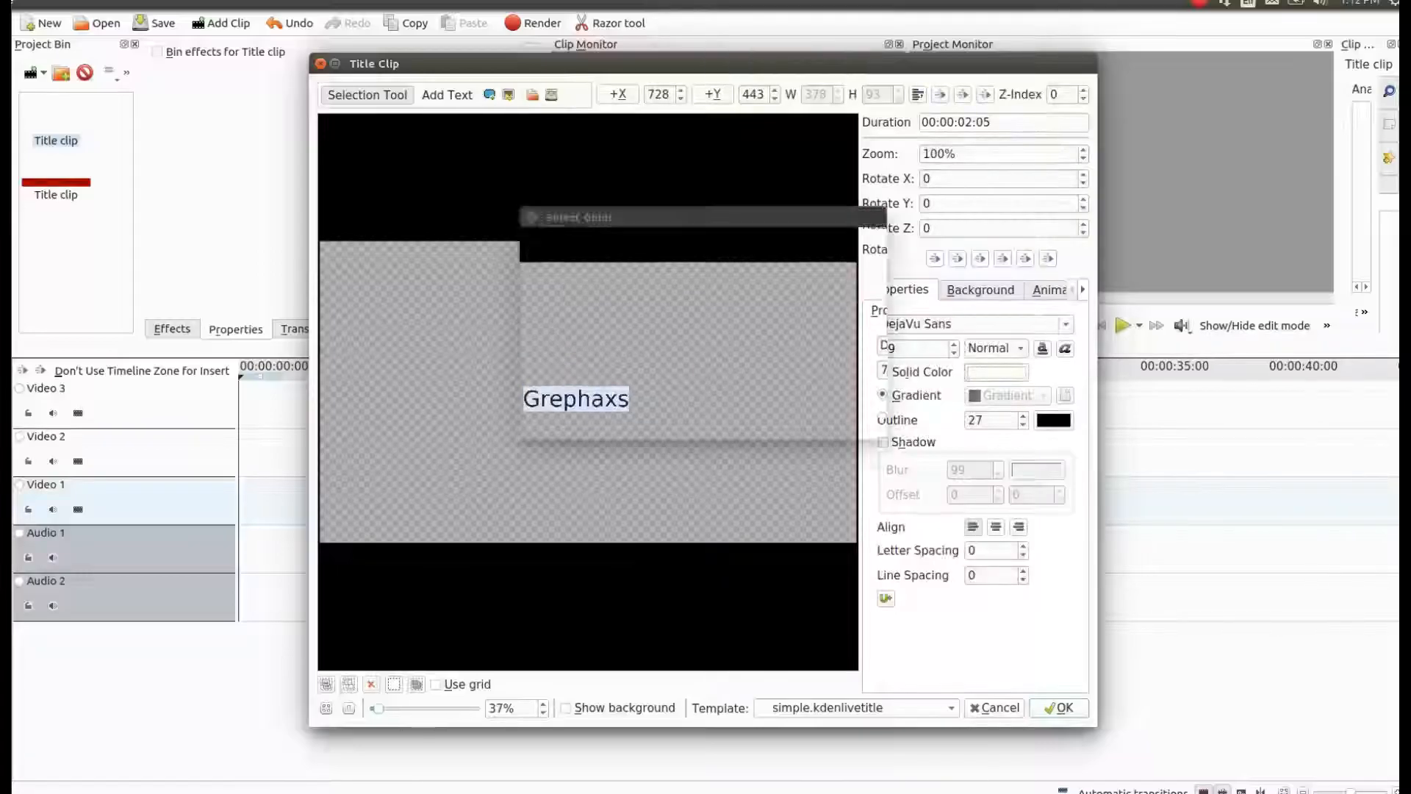
{"action": "left_click", "coordinate": [546, 273]}
{"action": "left_click", "coordinate": [846, 419]}
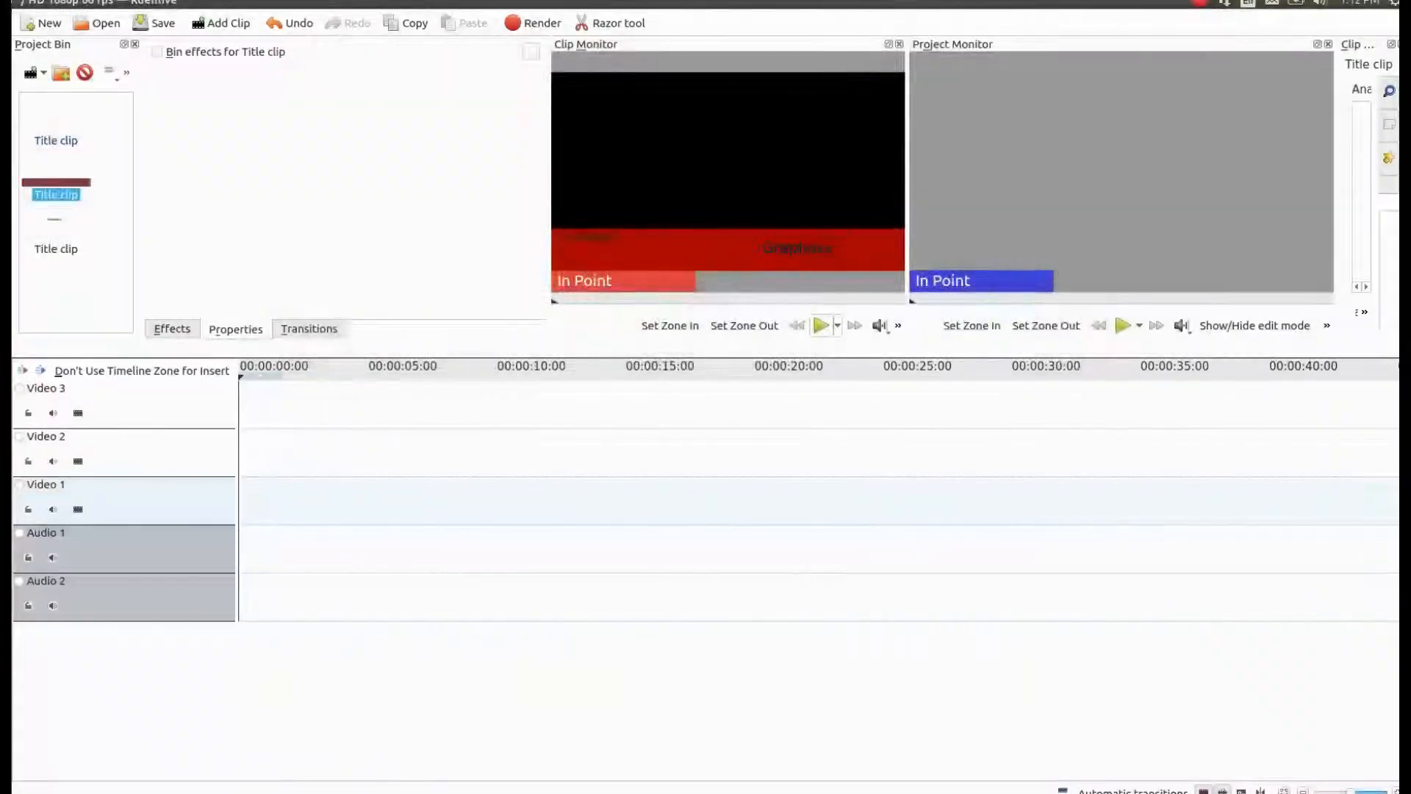
- Play the red-band title clip and the simple title clip in the clip monitor
{"action": "left_click", "coordinate": [821, 325]}
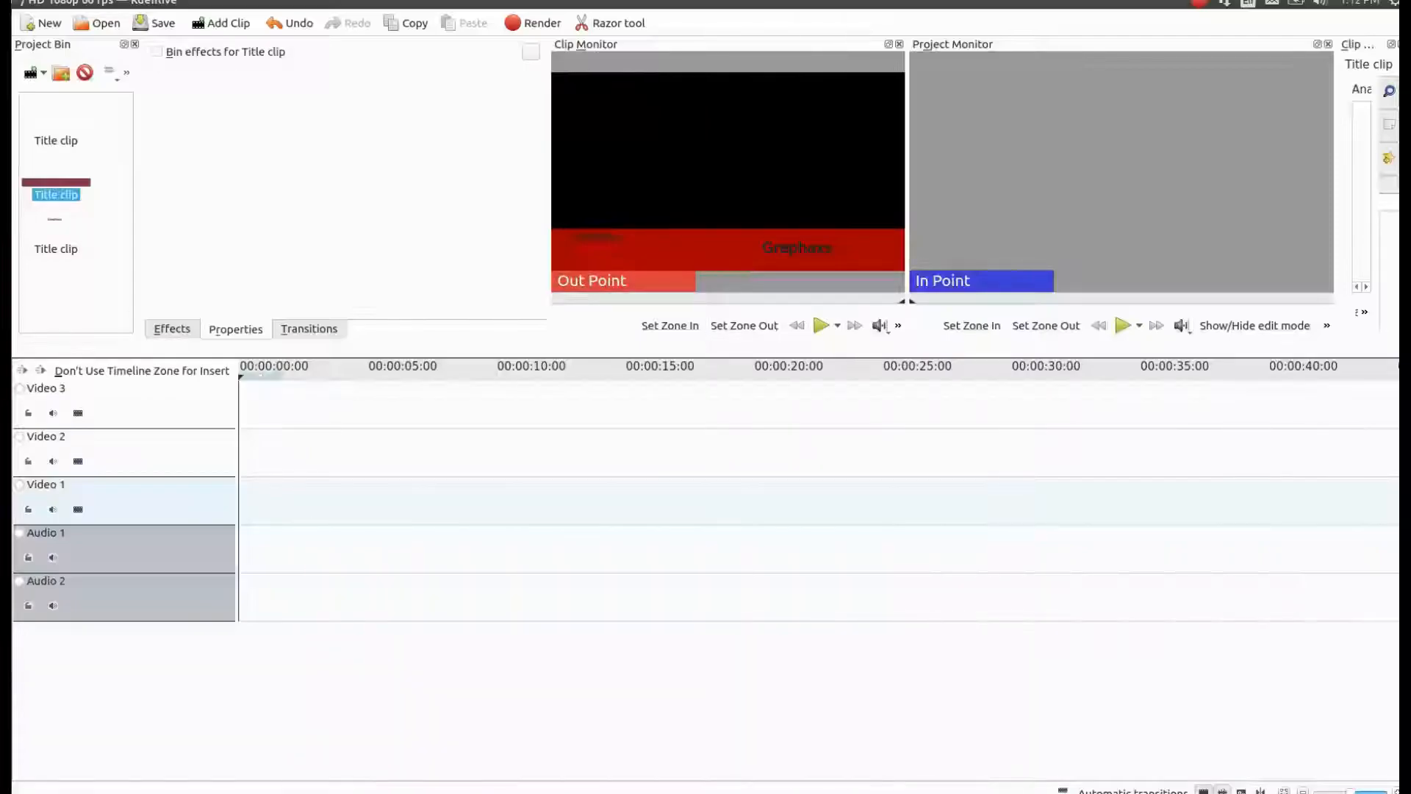
{"action": "left_click", "coordinate": [55, 248]}
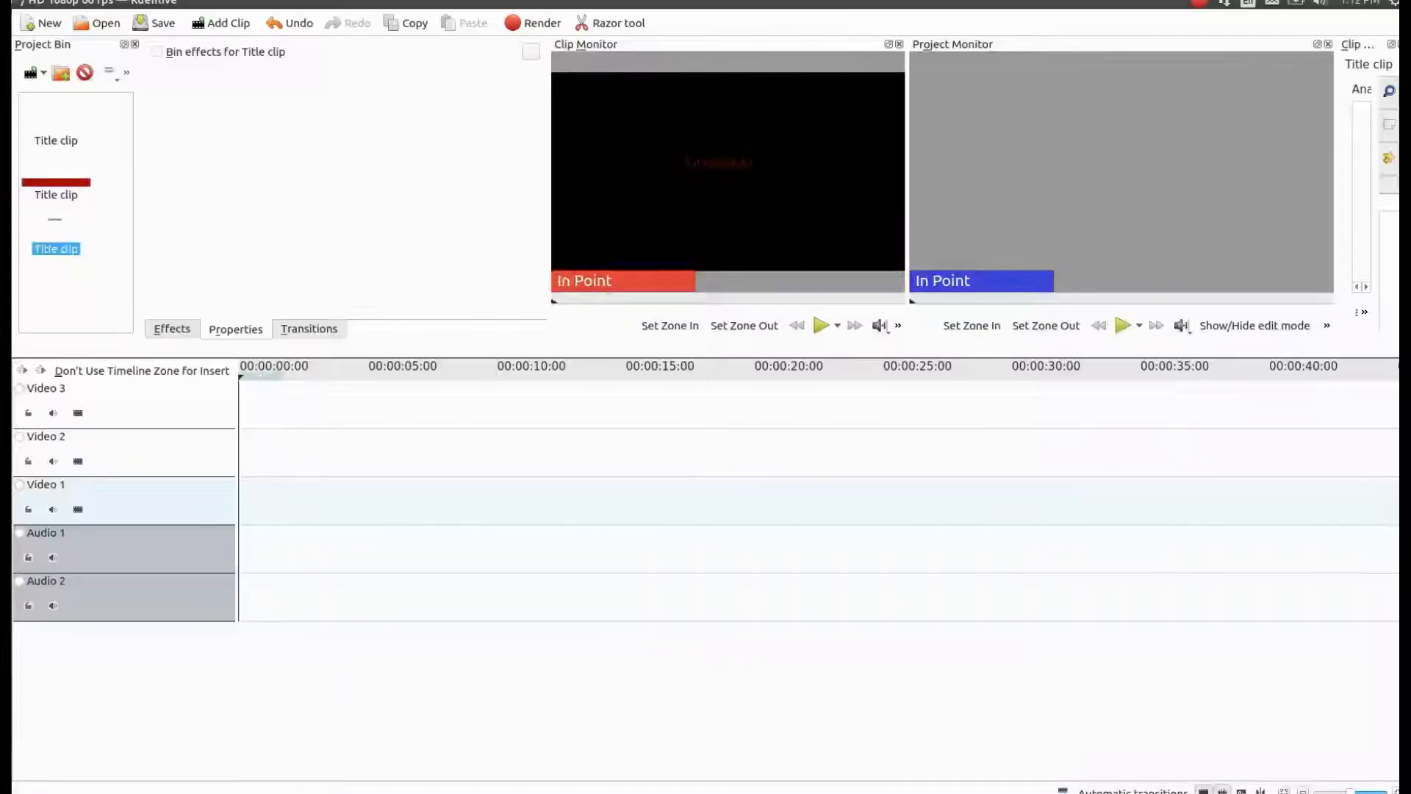
{"action": "left_click", "coordinate": [821, 325]}
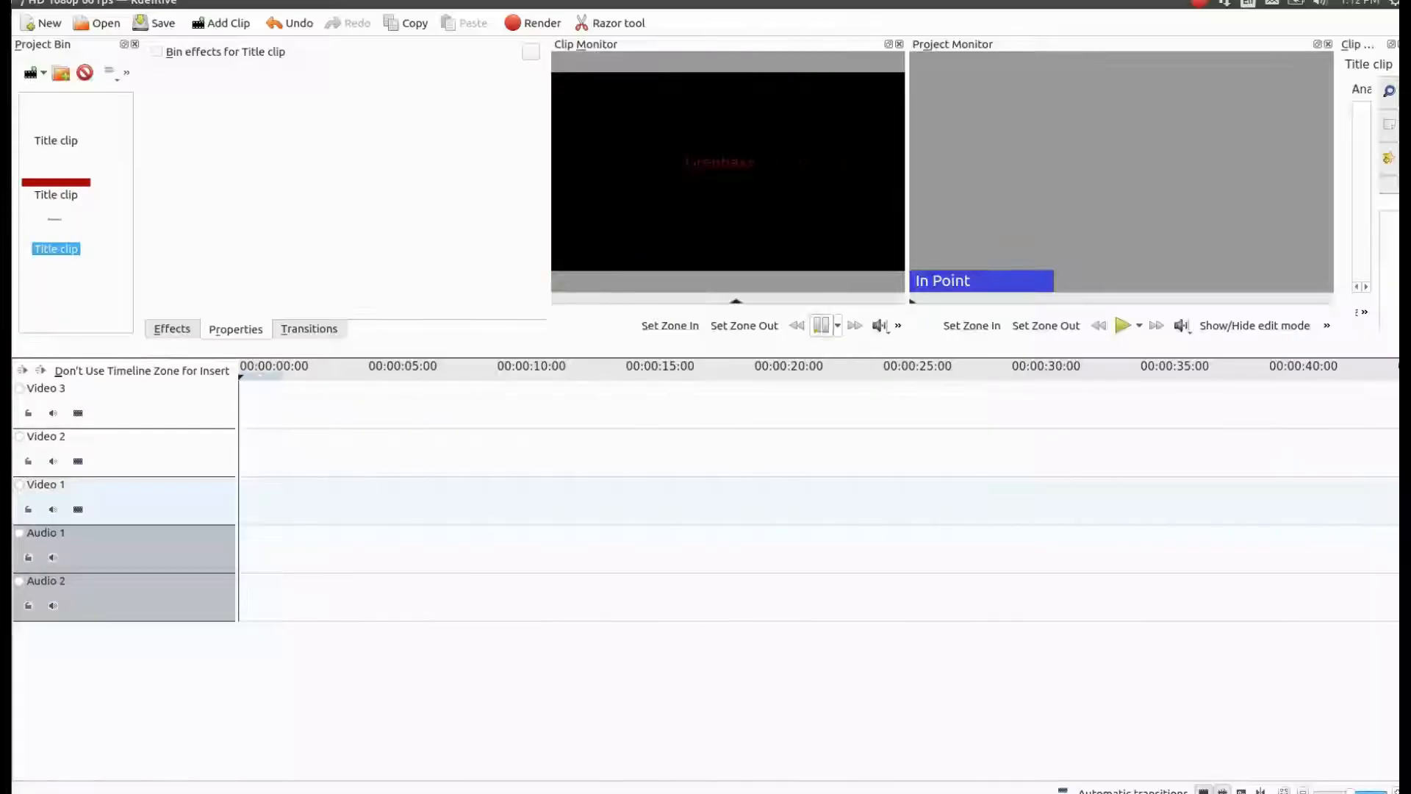